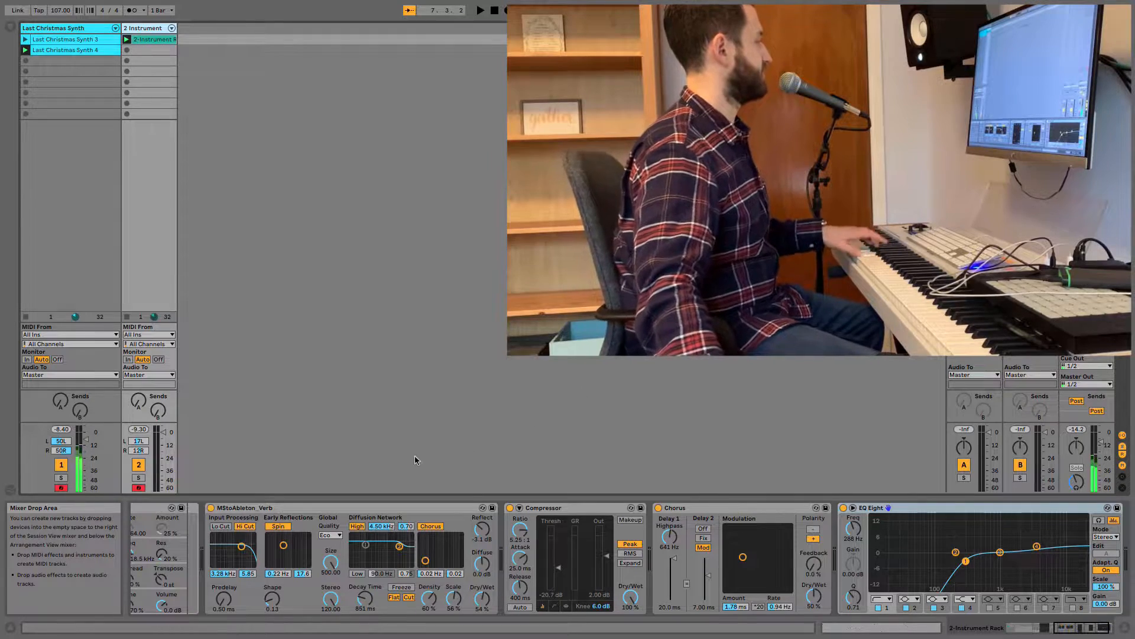
Add two new MIDI tracks after the existing instrument tracks and deactivate tracks 1 and 2.
left_click_drag(1081, 628, 1027, 628)
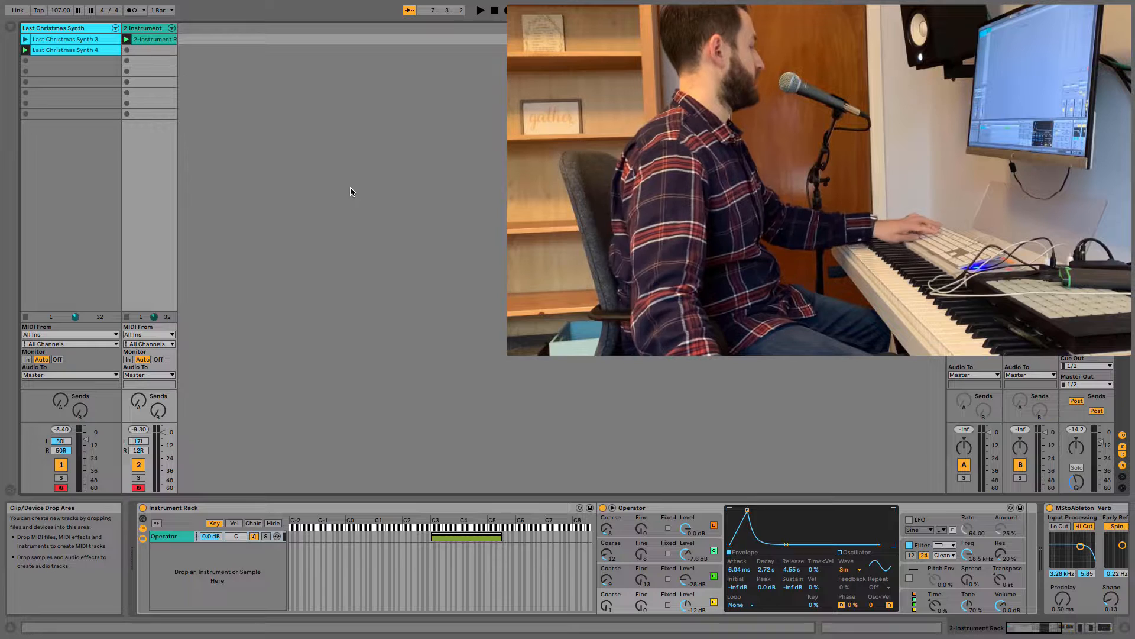
key("ctrl+shift+t")
key("ctrl+shift+t")
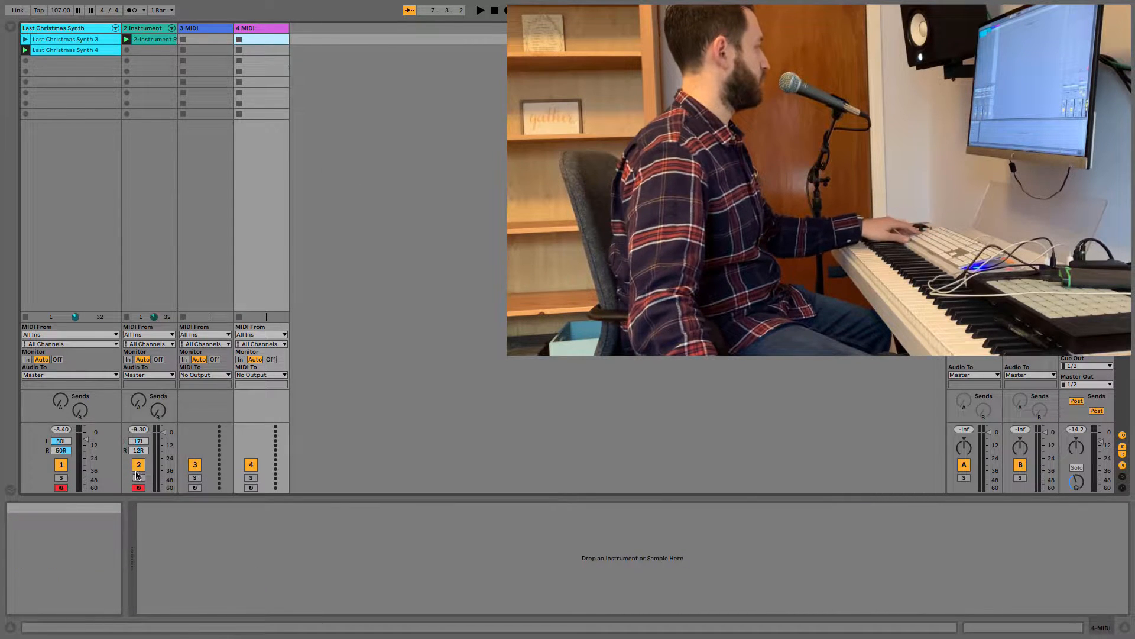
left_click(138, 465)
left_click(61, 465)
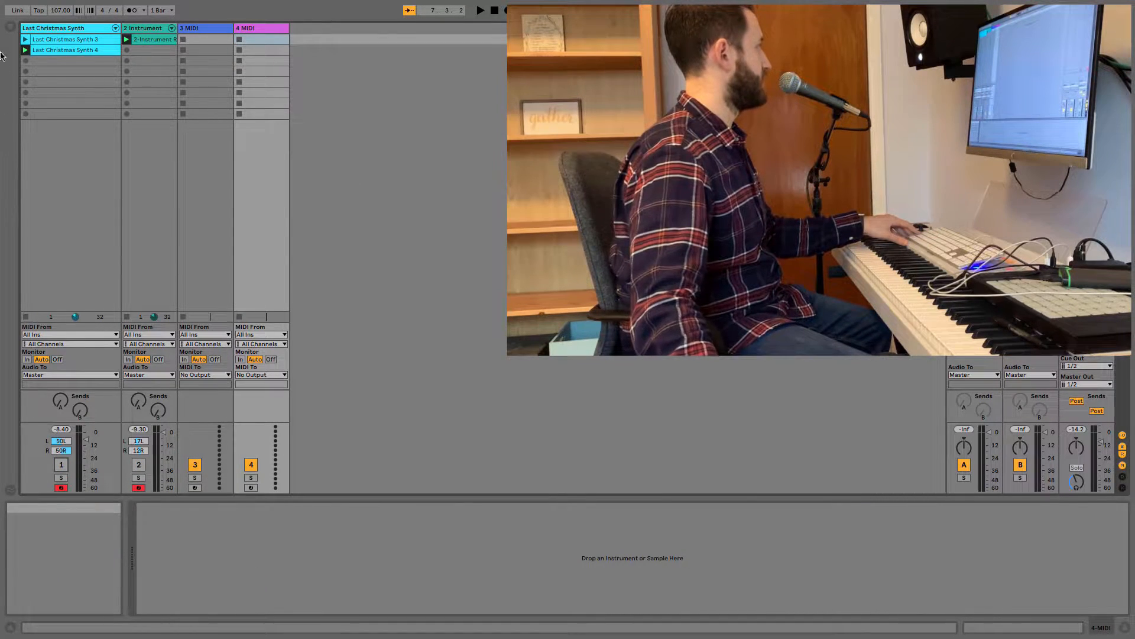
Load the Wavetable instrument onto the third track, expand its device view and hide the browser.
left_click(9, 28)
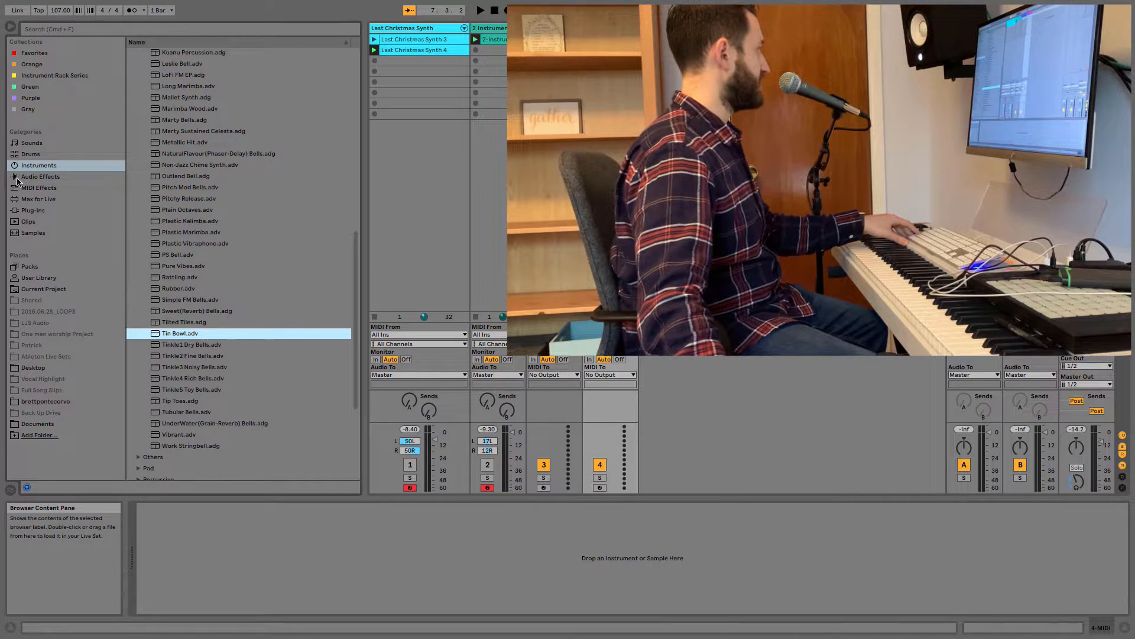
left_click(55, 177)
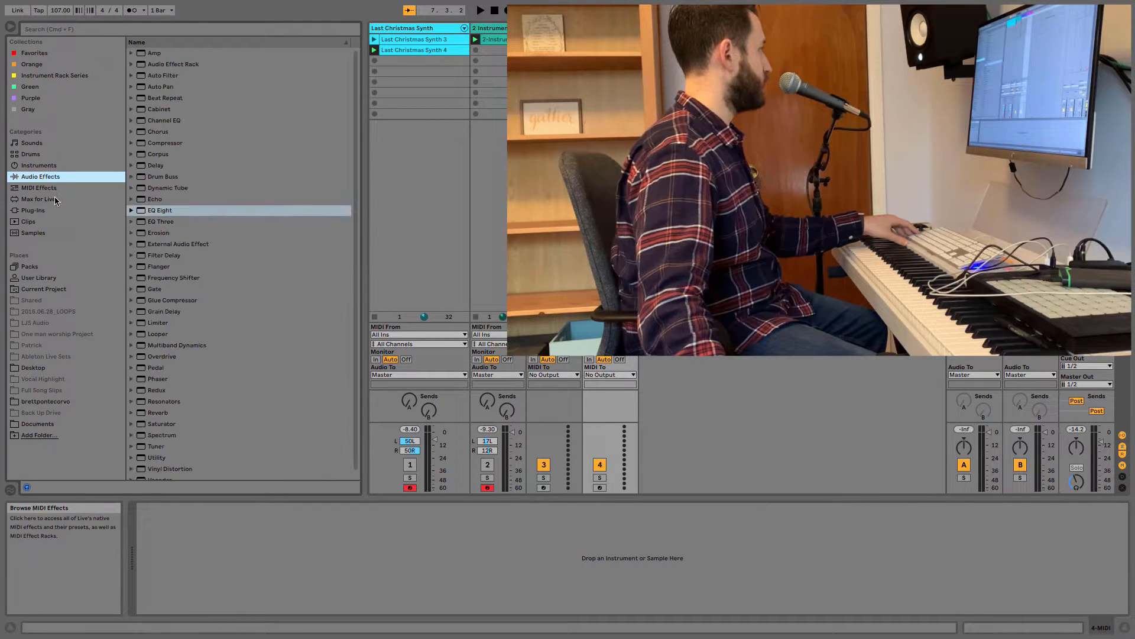
left_click(45, 166)
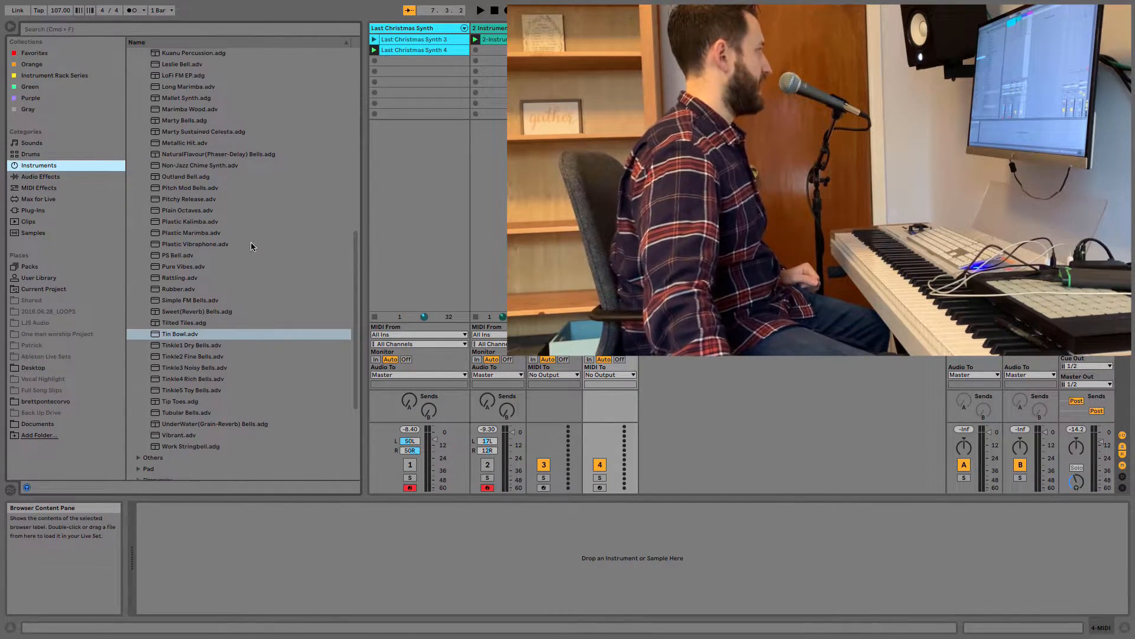
scroll(190, 237, "up", 10)
left_click(133, 132)
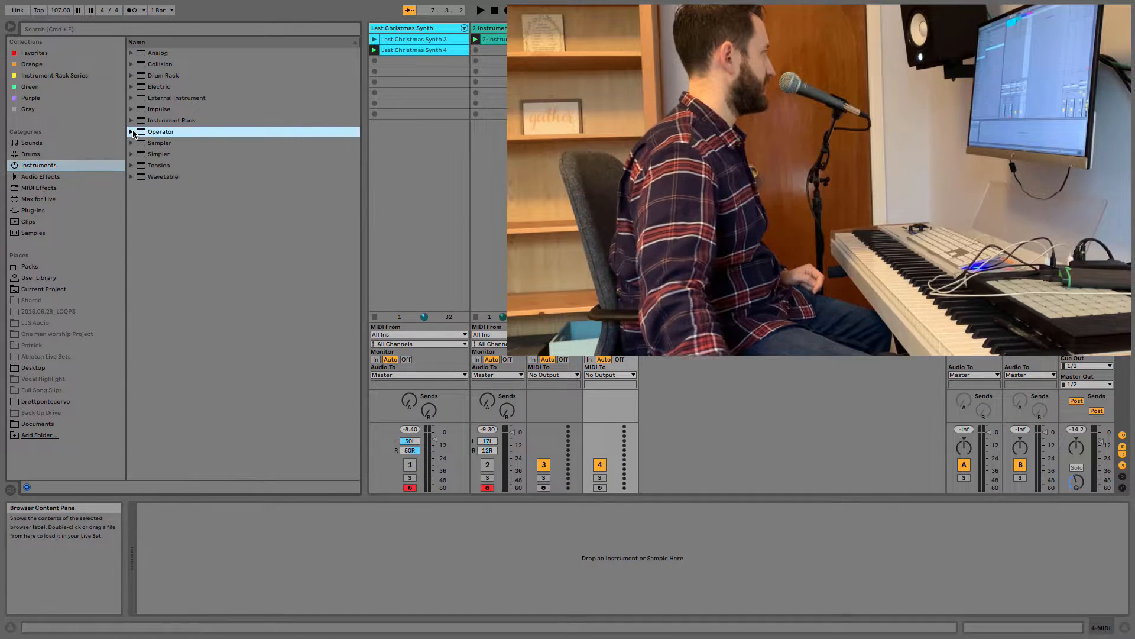
double_click(169, 178)
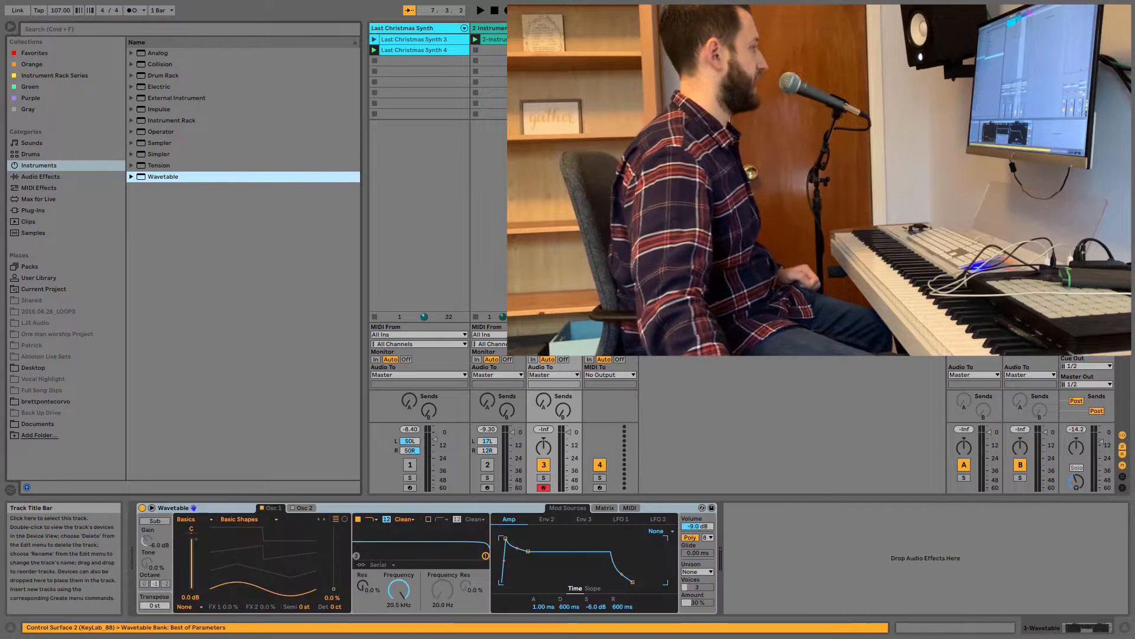
left_click(151, 508)
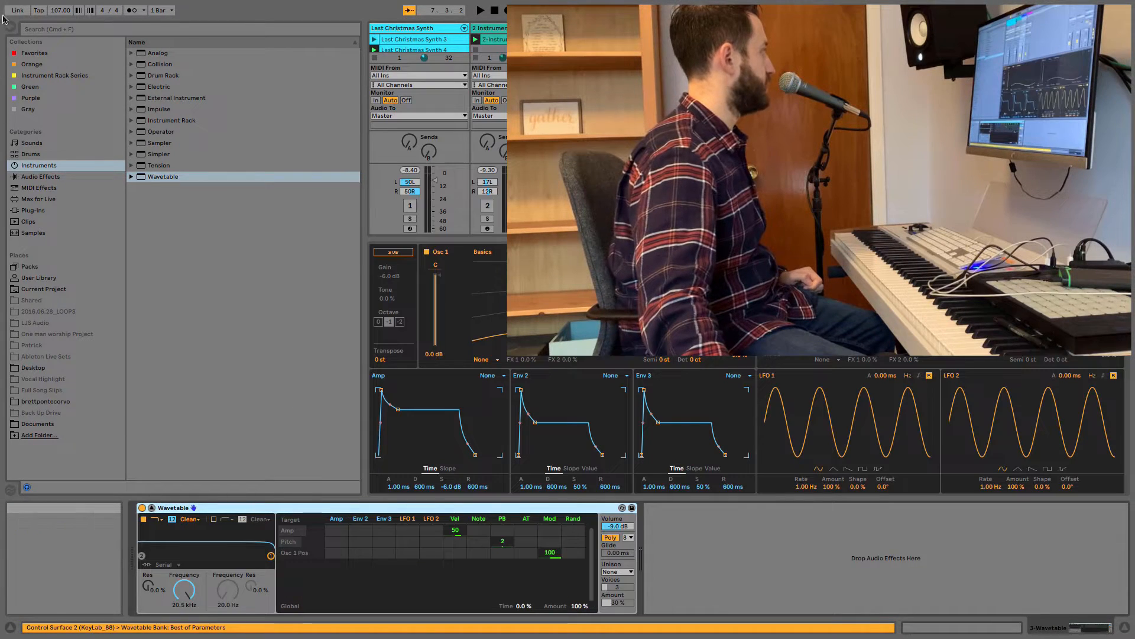
left_click(11, 25)
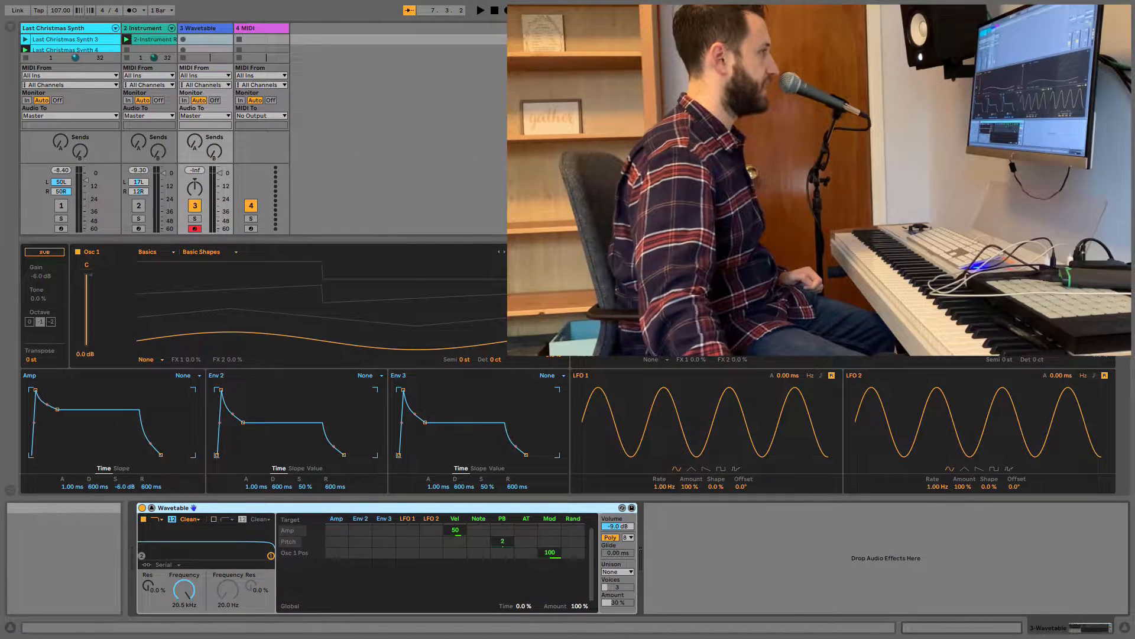
Set Osc 1 to the JN6 Double Saws wavetable from the Vintage category.
left_click(167, 252)
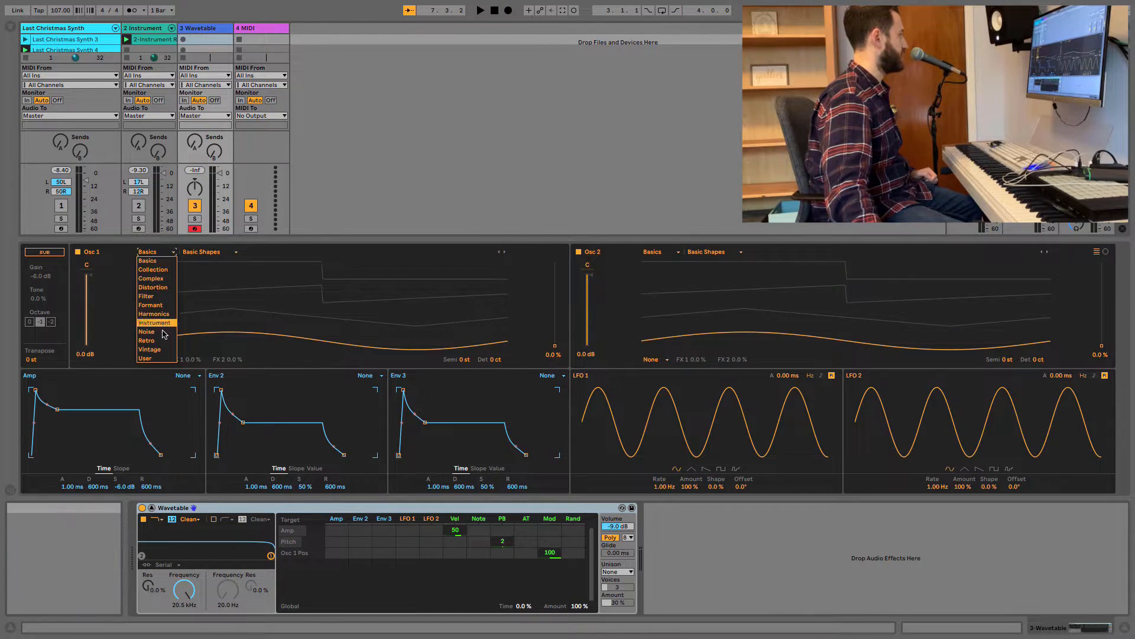
left_click(149, 349)
left_click(207, 252)
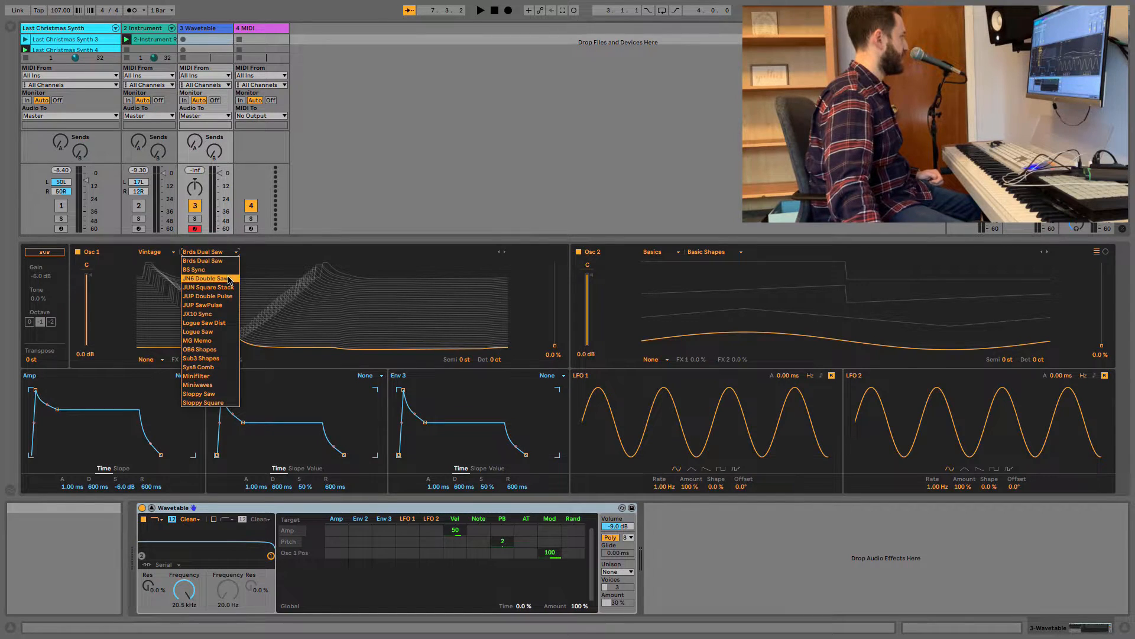
left_click(227, 277)
Set Osc 2 to the JUN Square Stack wavetable from the Vintage category.
left_click(689, 251)
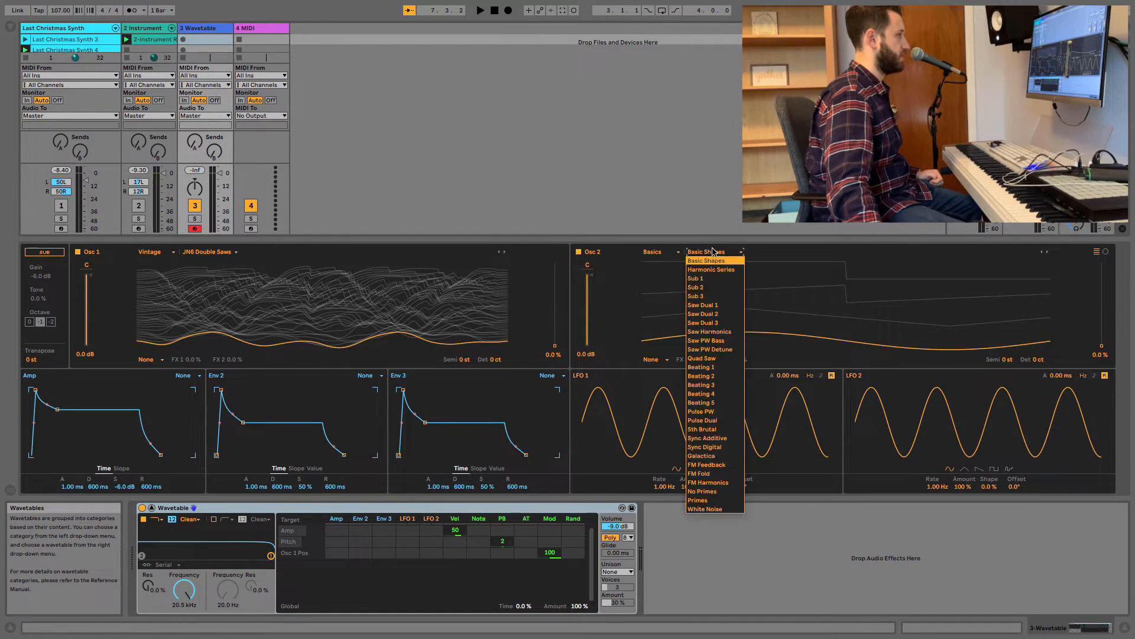
left_click(674, 252)
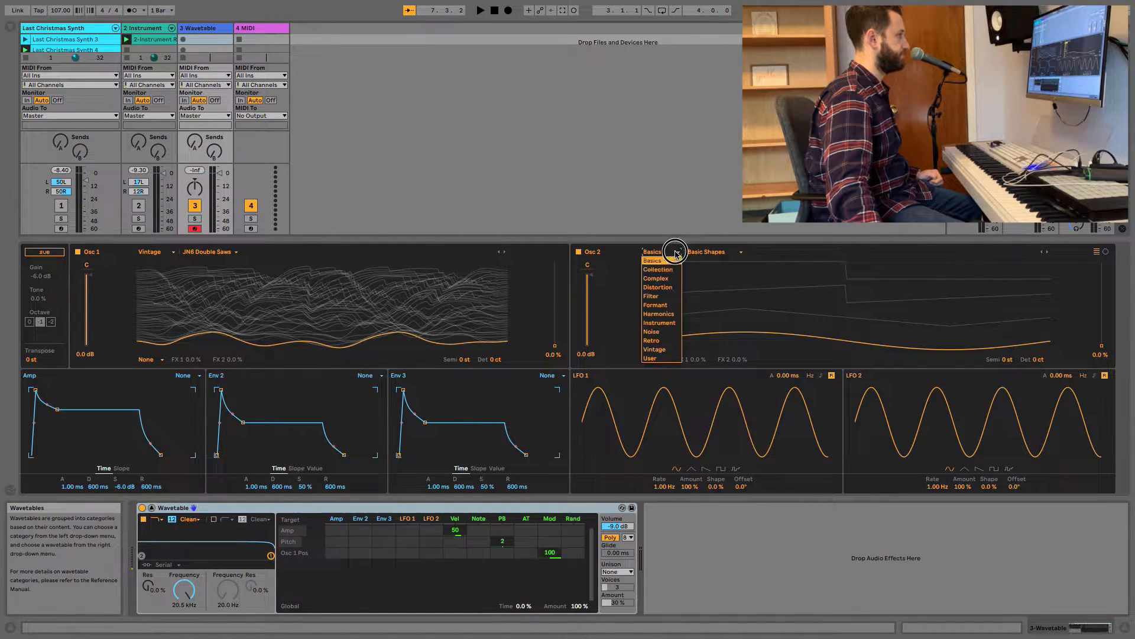
left_click(661, 357)
left_click_drag(705, 280, 712, 265)
left_click(713, 252)
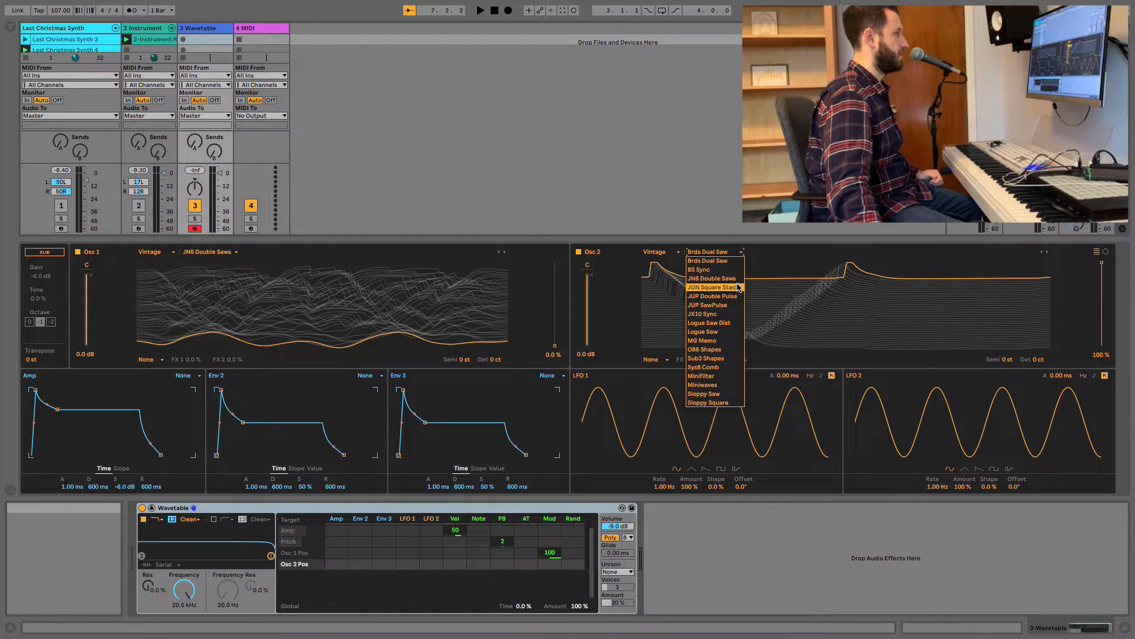
left_click(739, 288)
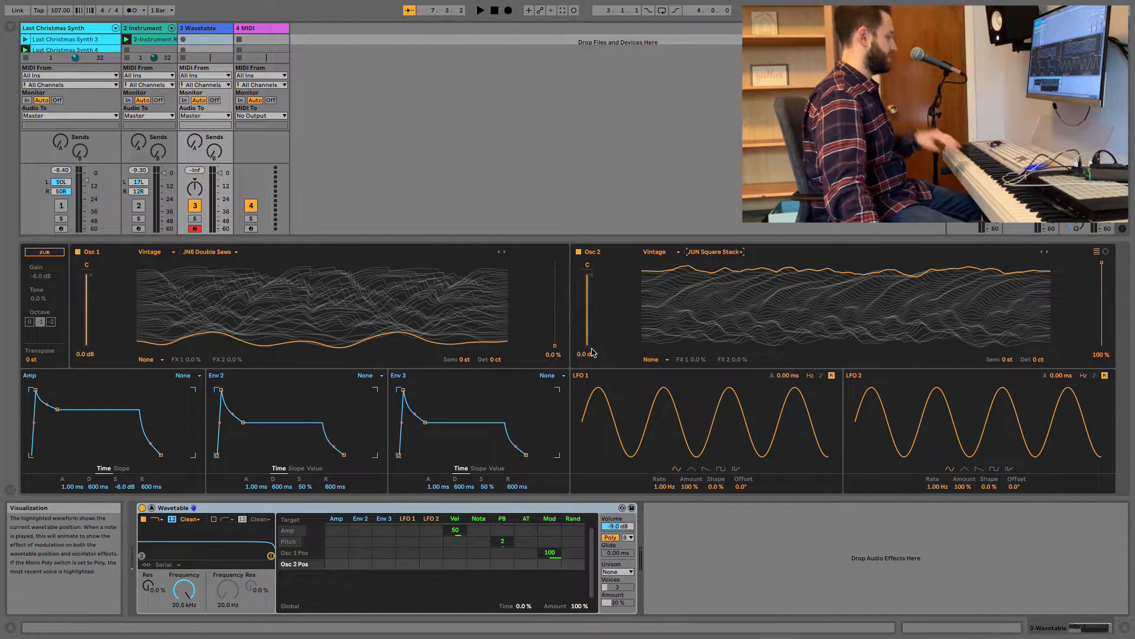
Set the wavetable positions to 70% for Osc 1 and 44% for Osc 2, and Filter 1 to 10.0 kHz with 22% resonance.
left_click_drag(558, 345, 559, 288)
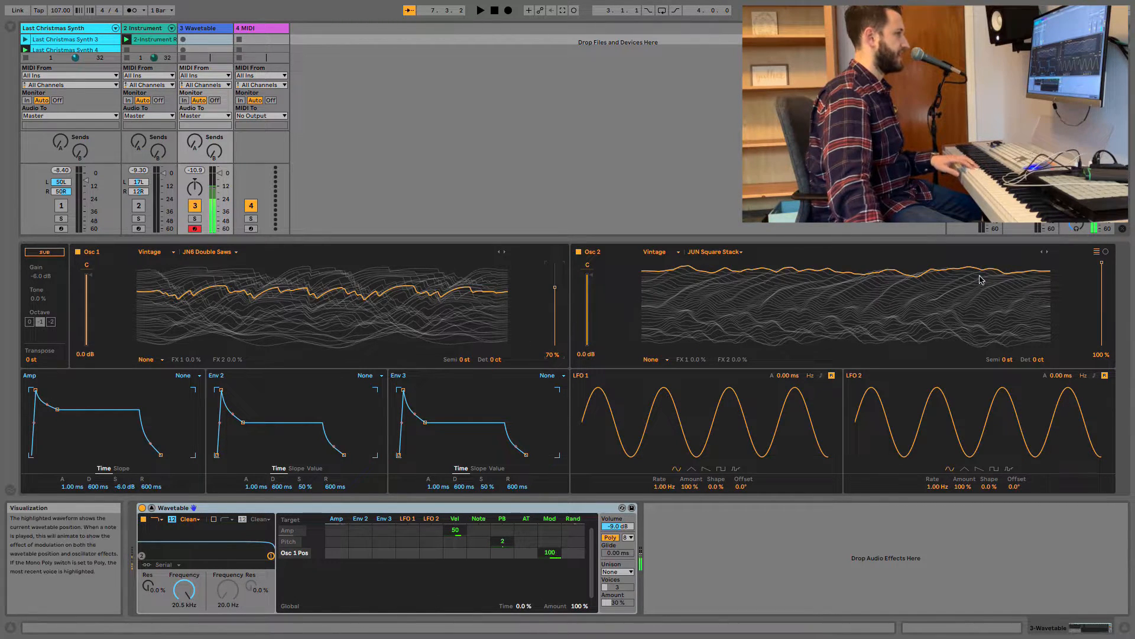
left_click_drag(1102, 263, 1102, 309)
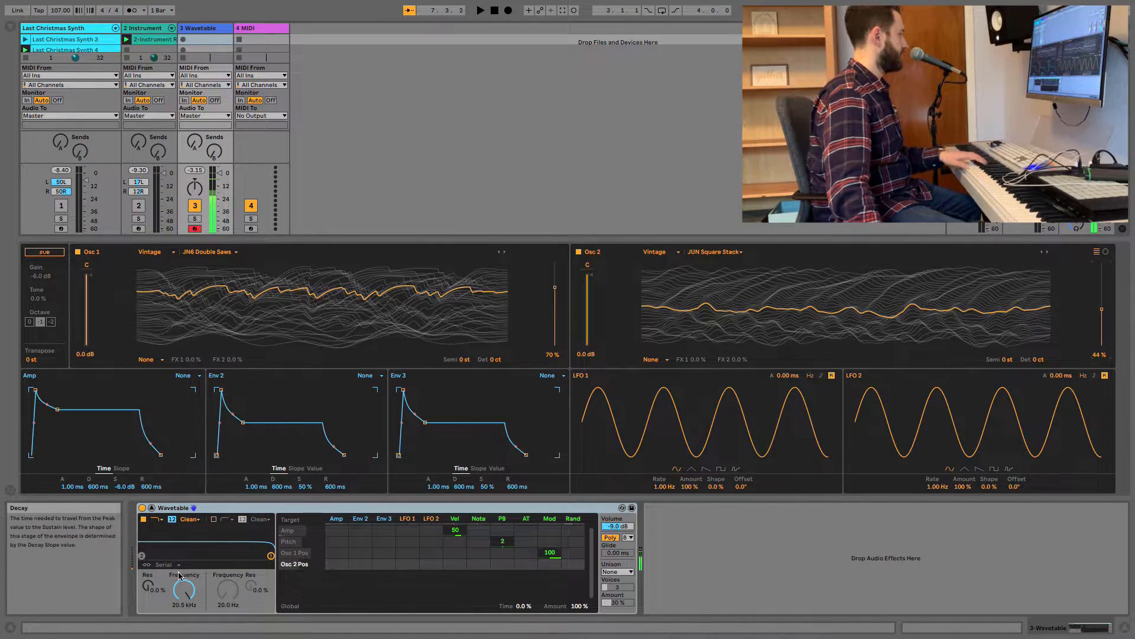
left_click_drag(184, 590, 148, 572)
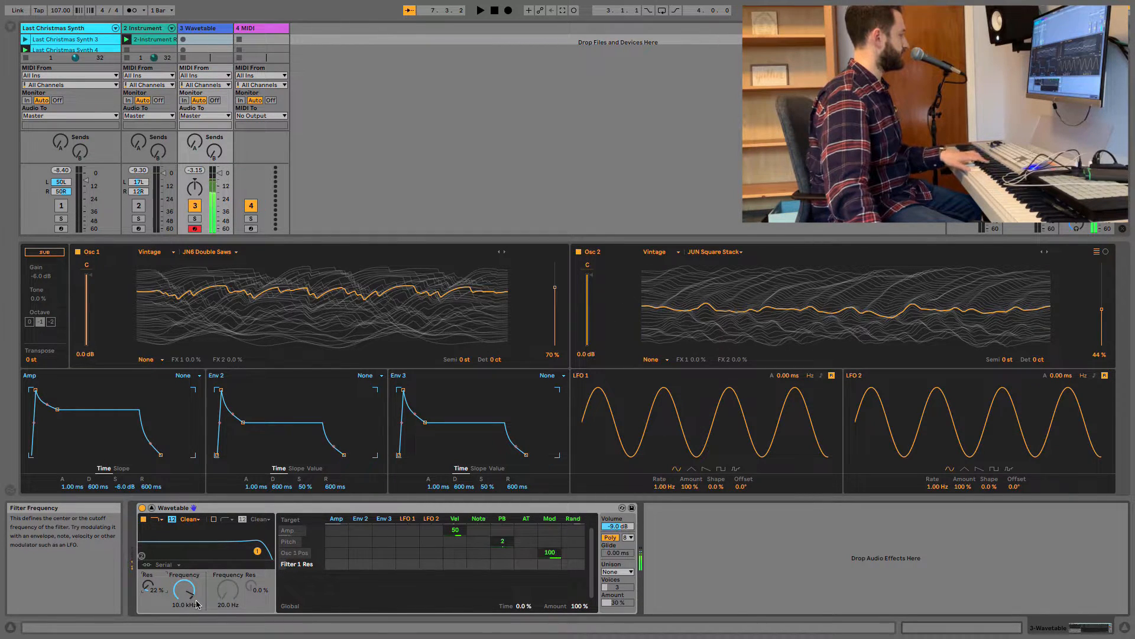
Set the Amp envelope attack to 40.0 ms and Env 2 to a 60.3 ms attack with 100% sustain.
left_click_drag(69, 491, 69, 473)
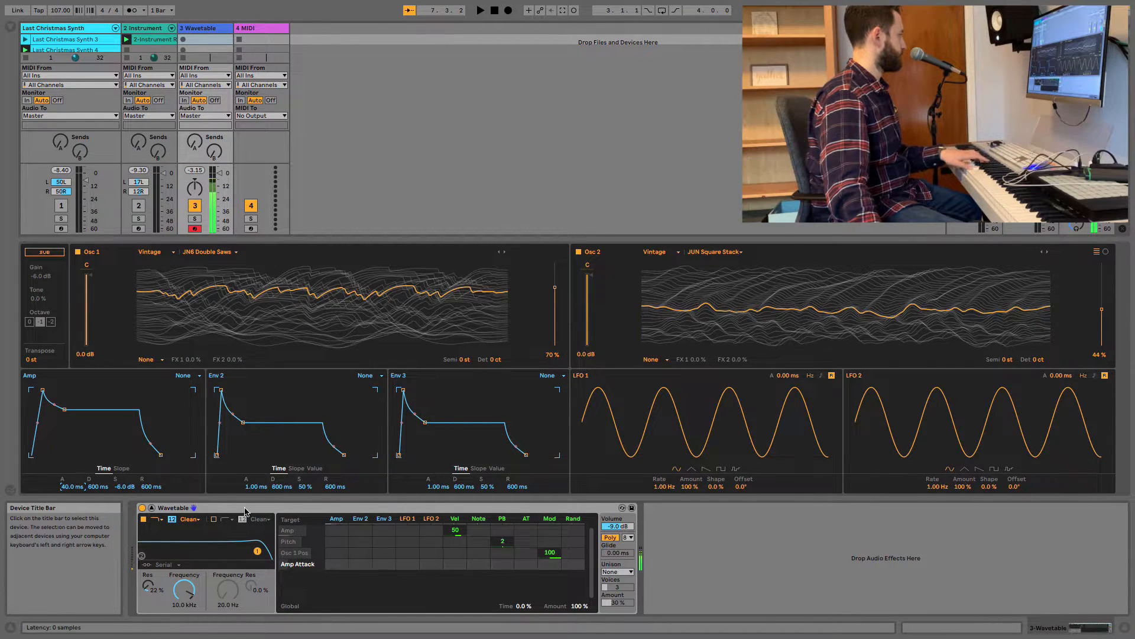
left_click_drag(255, 486, 305, 467)
Modulate the Filter 1 frequency from Env 2 by 19 and lower the cutoff to 2.99 kHz.
left_click(188, 599)
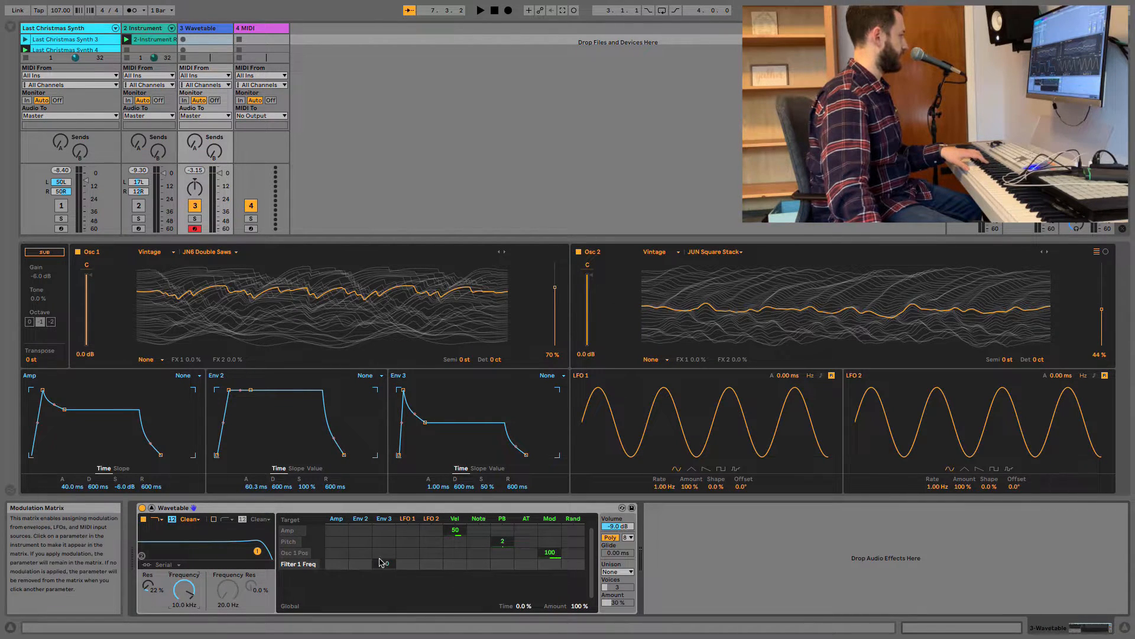
left_click_drag(362, 564, 362, 568)
mouse_move(189, 597)
left_mouse_down()
mouse_move(188, 623)
mouse_move(189, 591)
left_mouse_up()
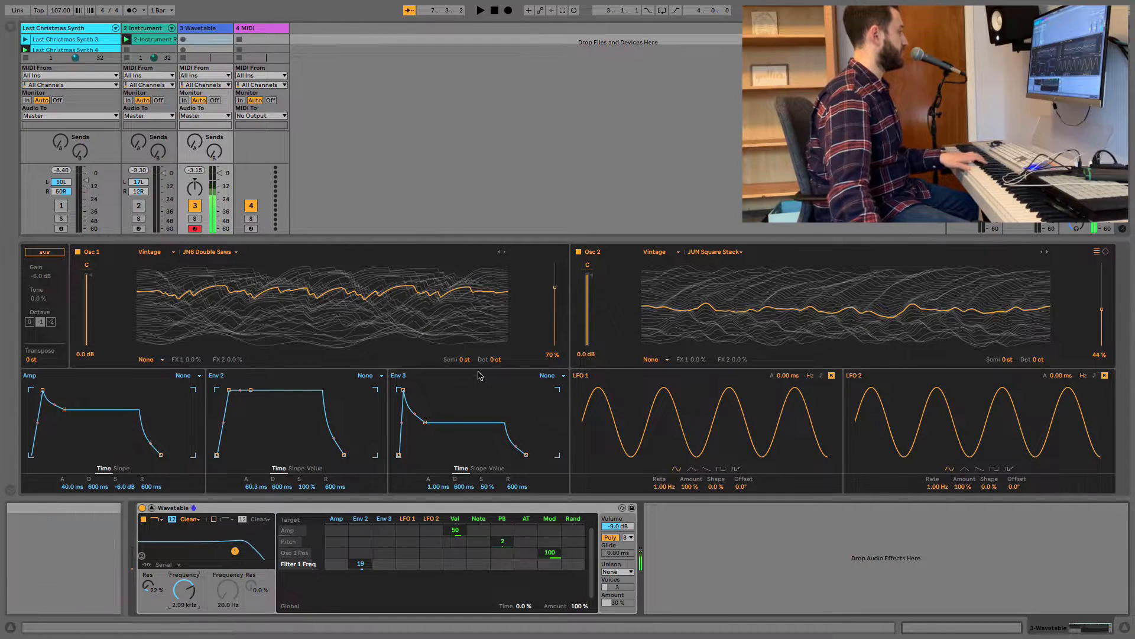
Detune Osc 1 by -3 ct and Osc 2 by 4 ct, and pan them to 50L and 50R.
left_click_drag(495, 359, 495, 362)
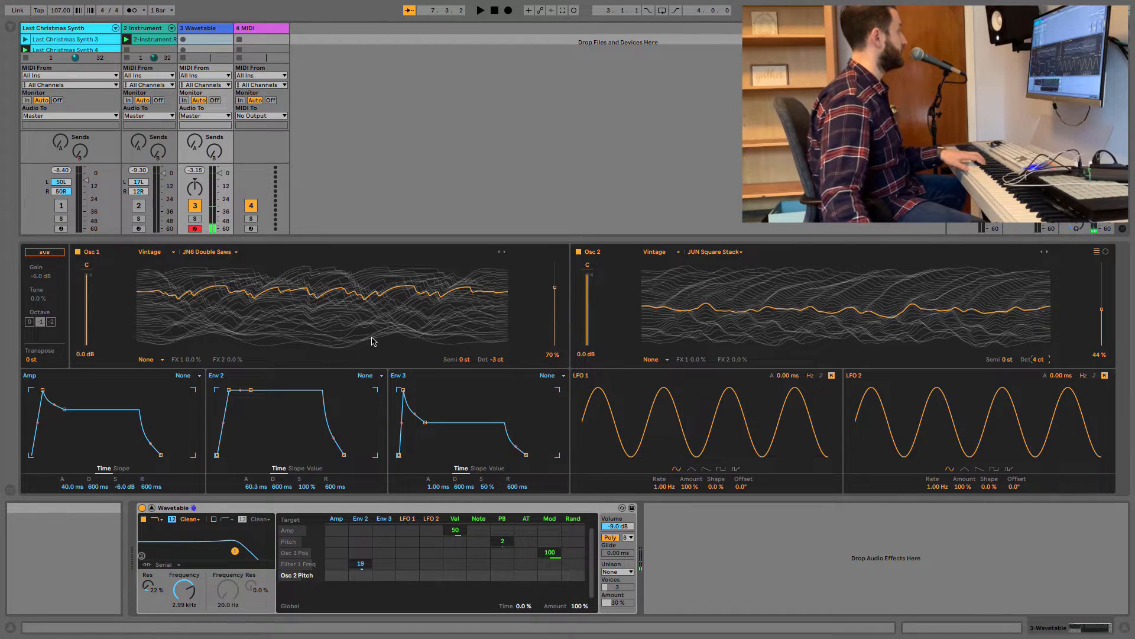
left_click_drag(594, 269, 594, 264)
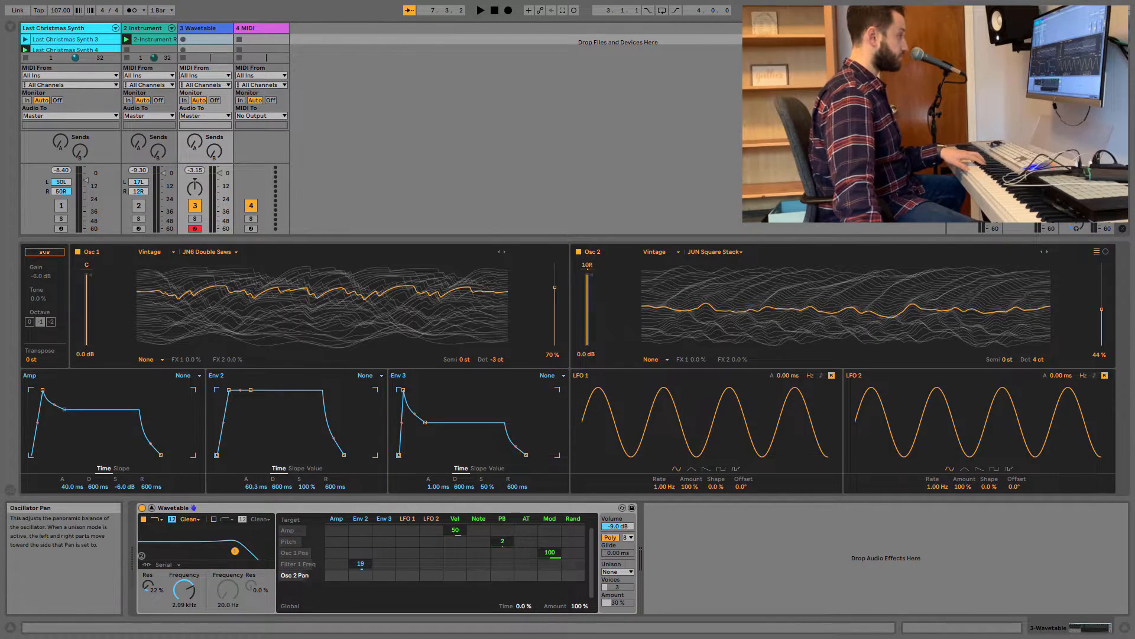
left_click_drag(86, 265, 87, 284)
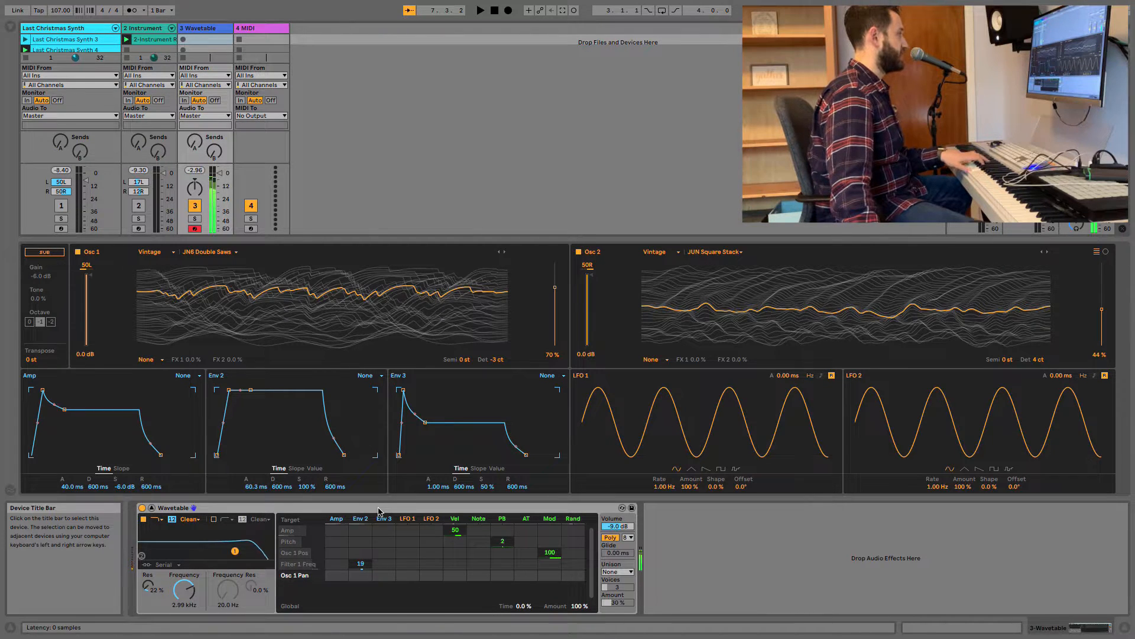
Set the LFO 1 amount to 24% and use it to modulate Osc 1 pan by 7.8 and Osc 2 pan by -14.
left_click_drag(689, 486, 689, 532)
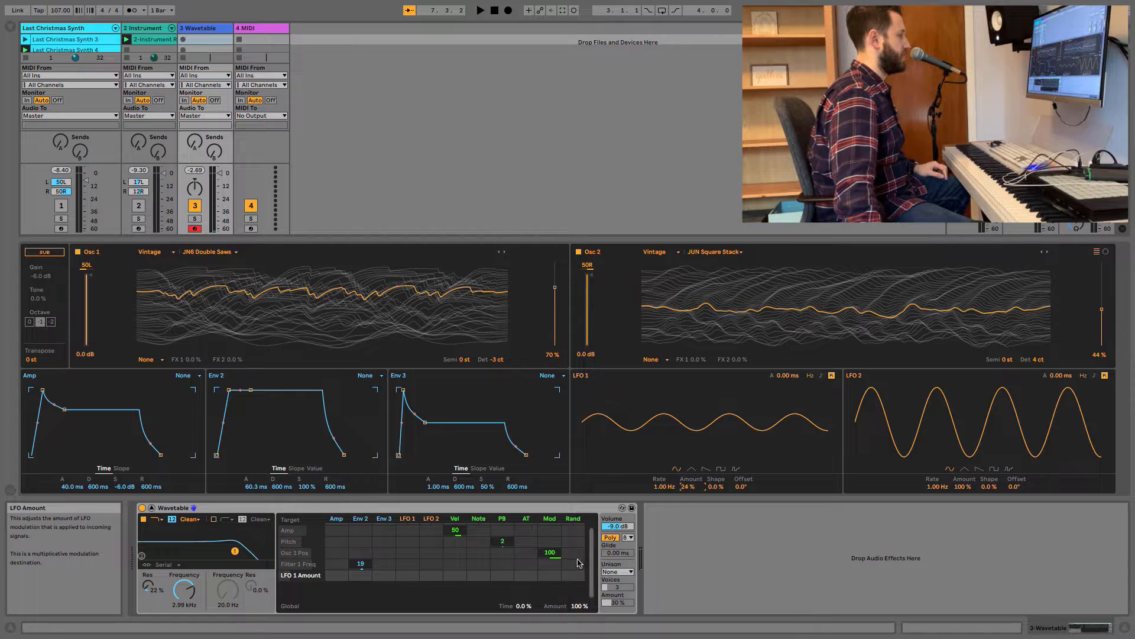
left_click(90, 270)
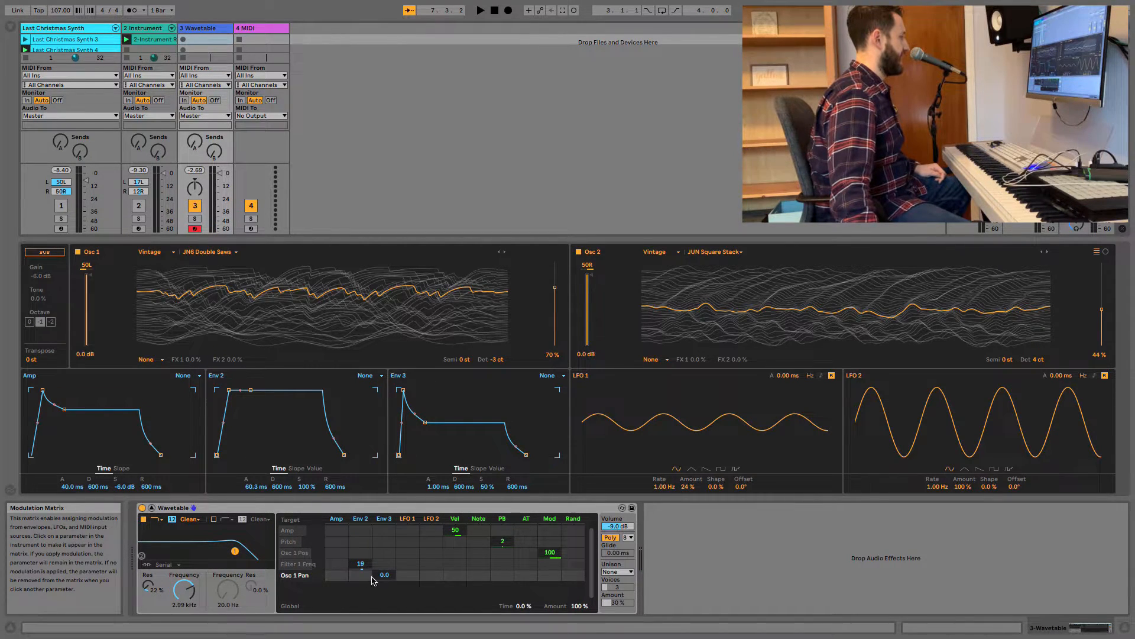
left_click_drag(412, 576, 413, 570)
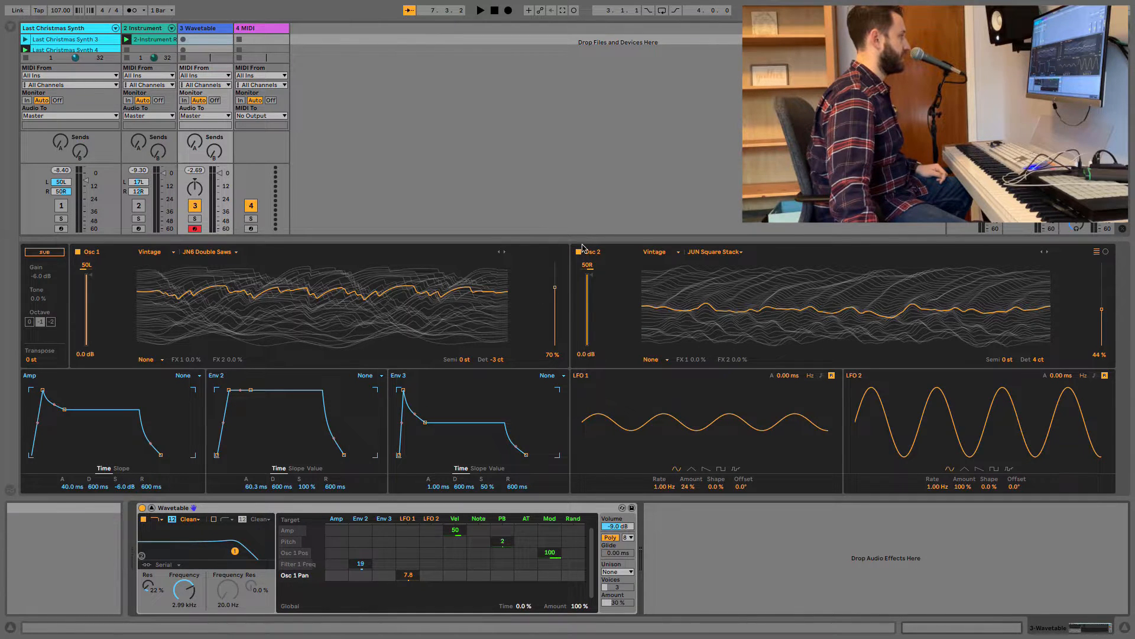
left_click(587, 267)
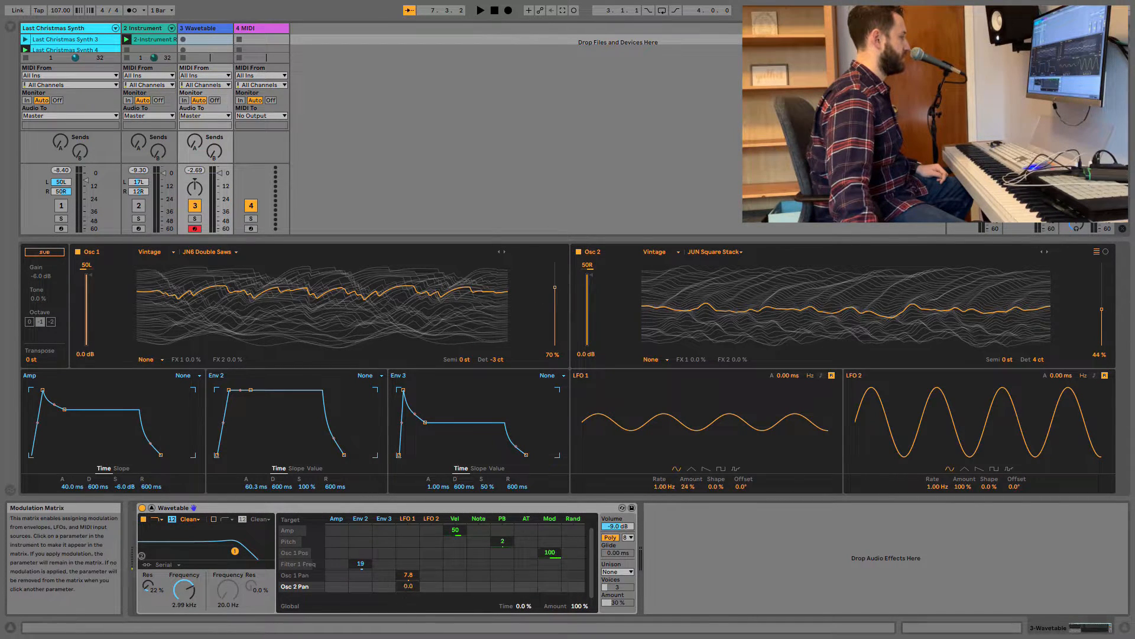
left_click_drag(408, 593, 408, 599)
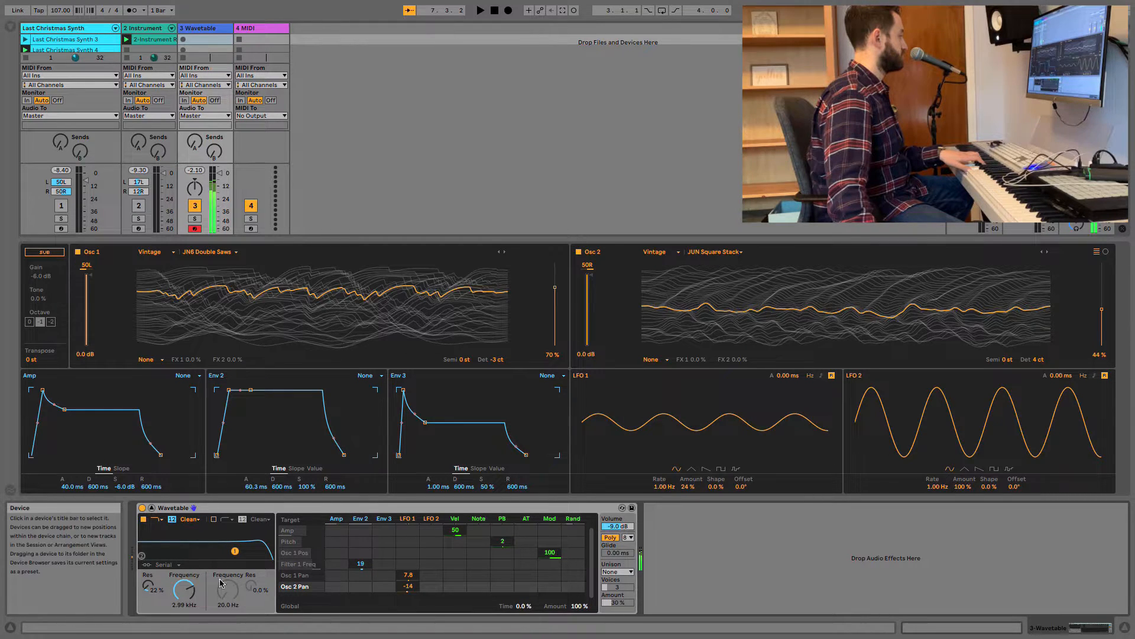
Lower the Filter 1 frequency to 2.03 kHz and give Osc 2 the Classic effect mode with 33% pulse width.
left_click_drag(184, 589, 184, 606)
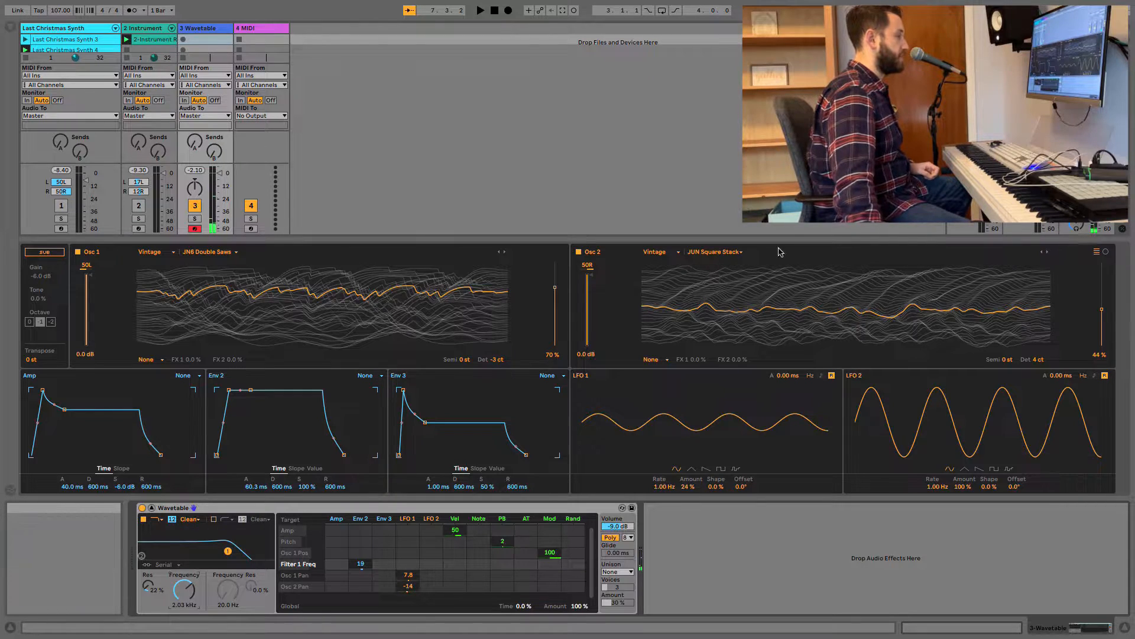
left_click(663, 360)
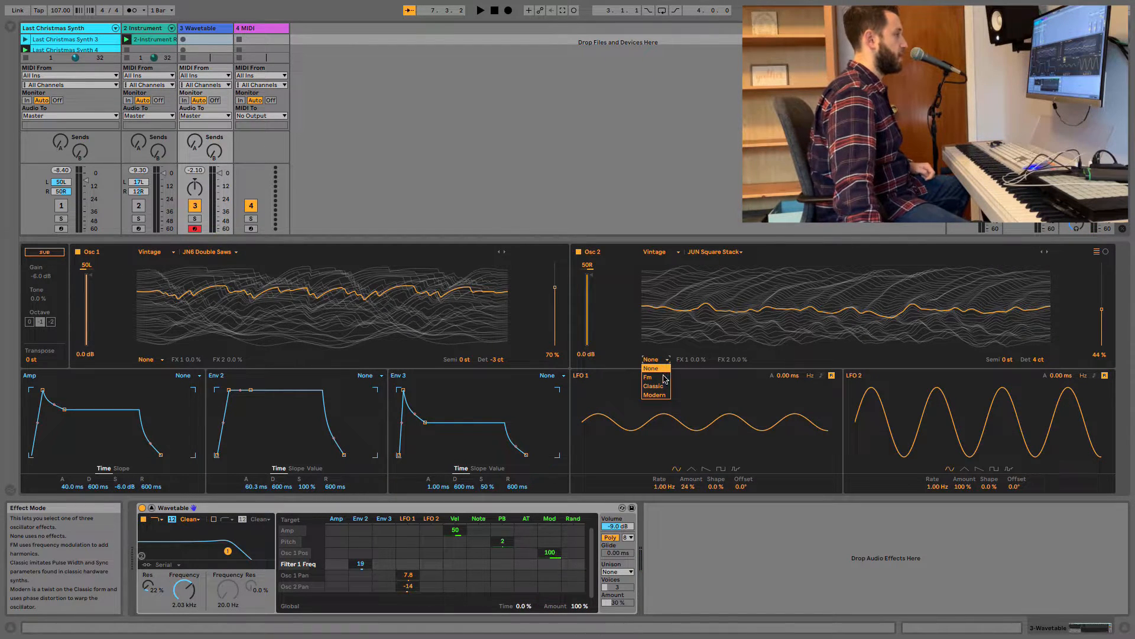
left_click(662, 386)
left_click_drag(696, 360, 697, 340)
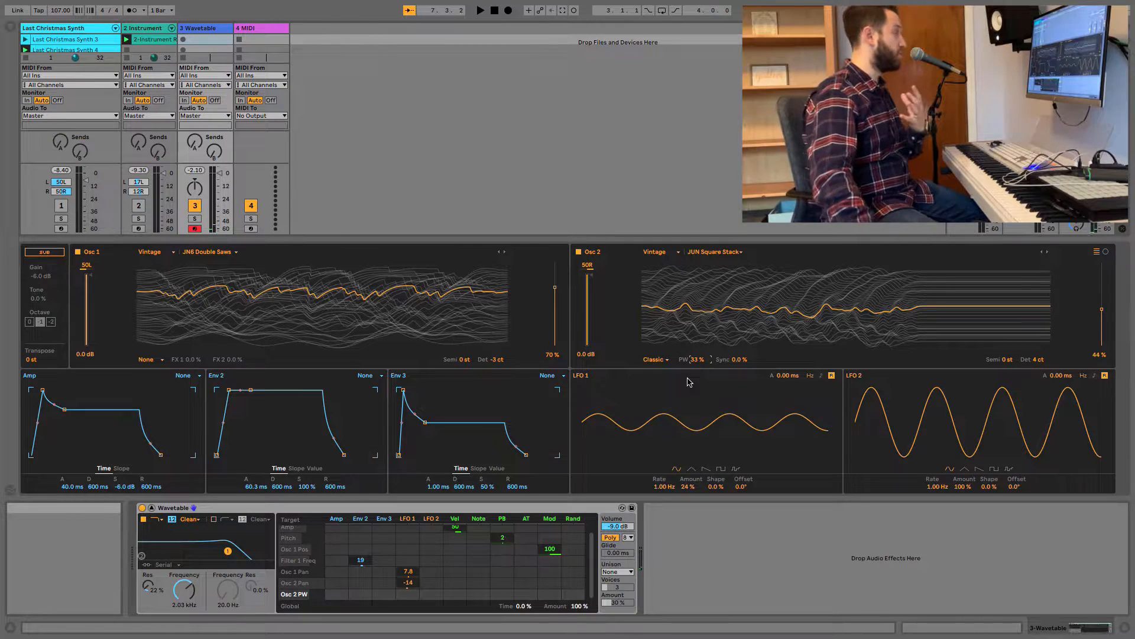
Search the browser for "tal" and add Tal-Chorus-LX after Wavetable, with Chorus II switched on alongside Chorus I.
left_click(10, 26)
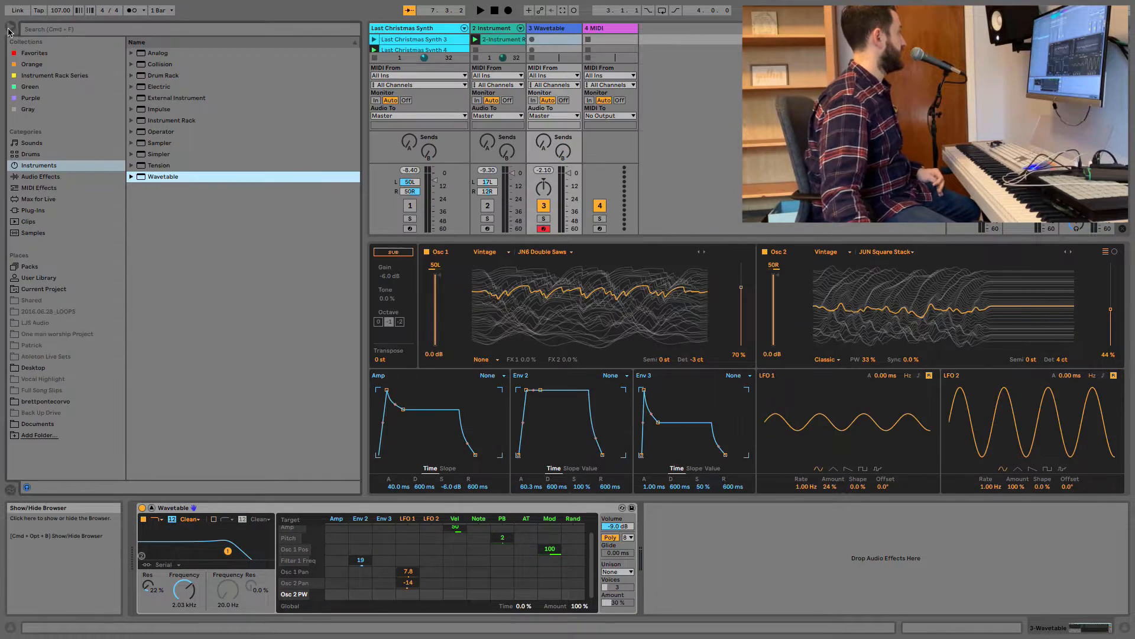
left_click(155, 29)
type("tal")
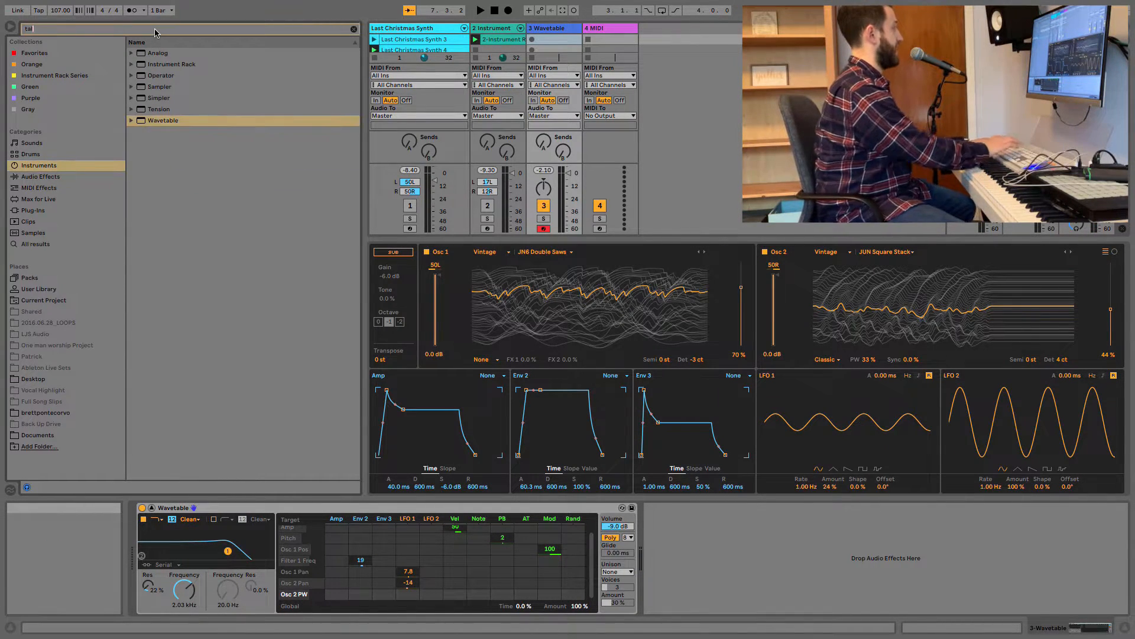
left_click(37, 246)
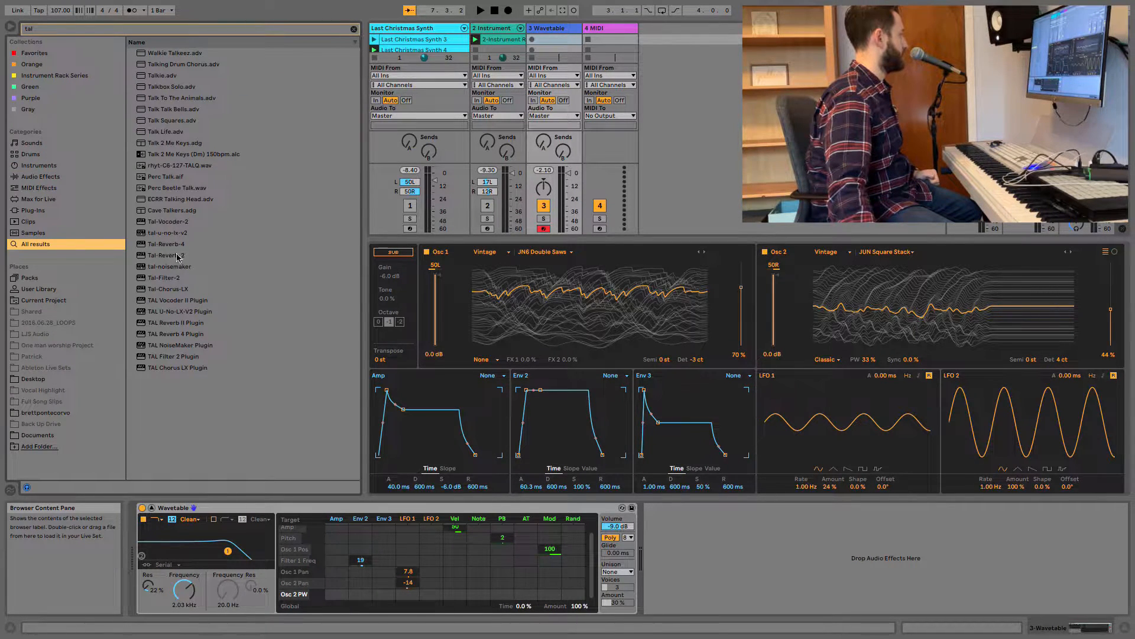
left_click_drag(170, 291, 788, 542)
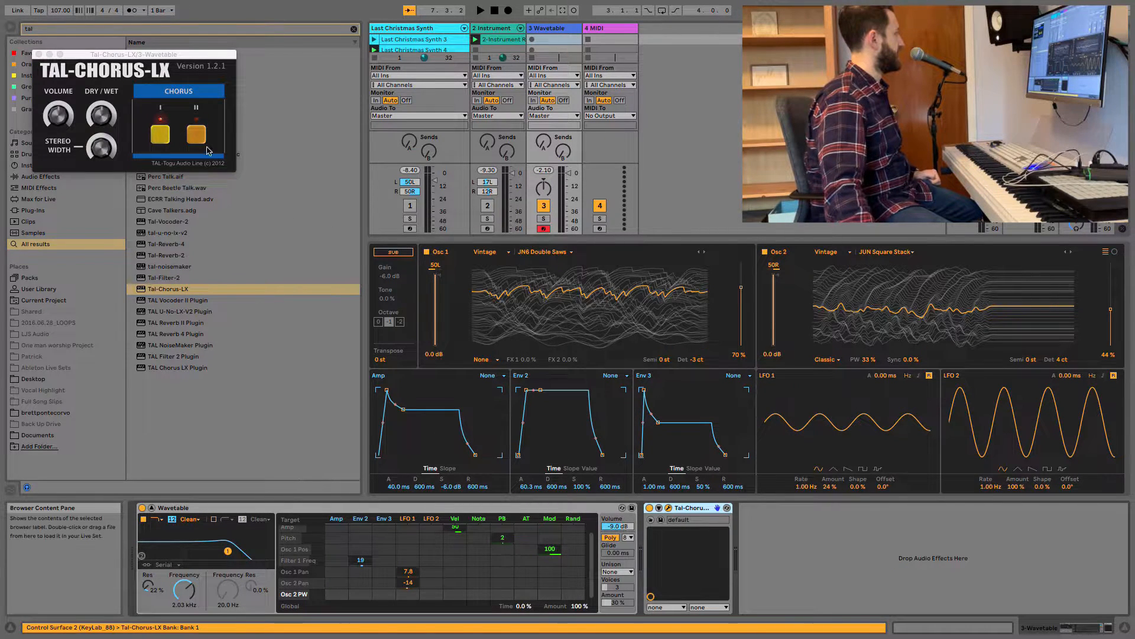
left_click(202, 138)
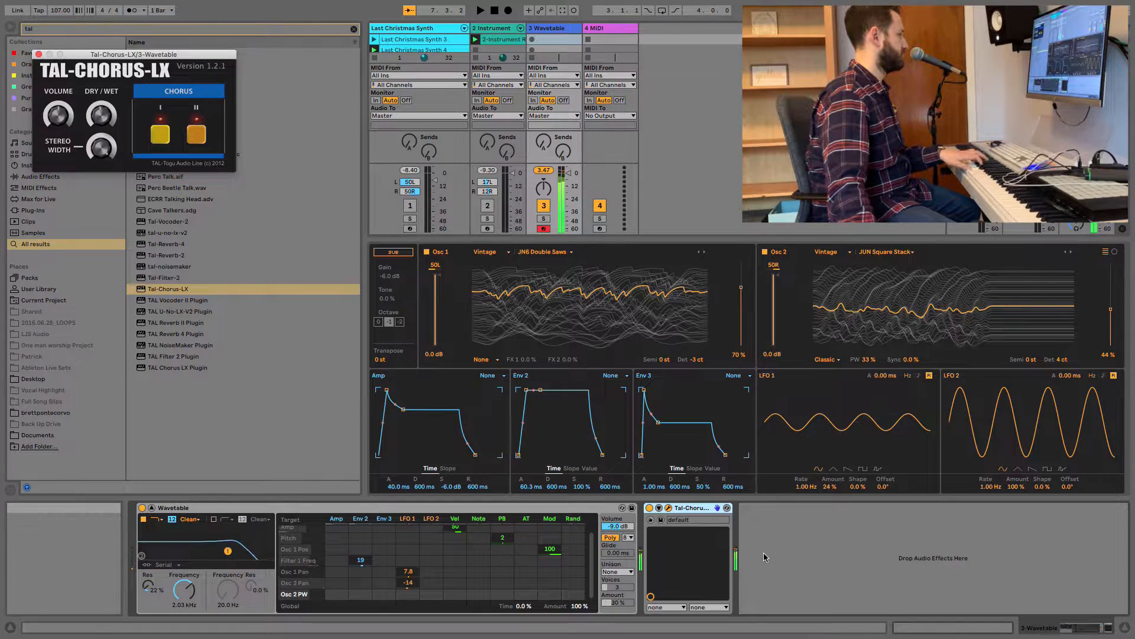
Compare the sound with the chorus bypassed, lower Wavetable's volume to -13 dB, and close the chorus window.
left_click(648, 507)
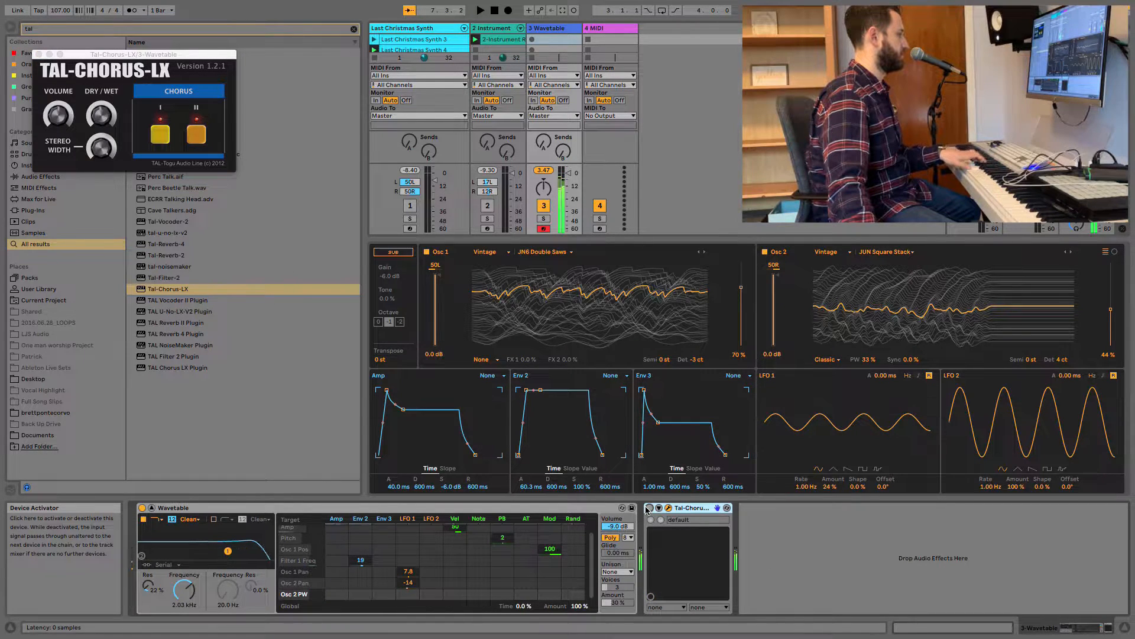
left_click(648, 508)
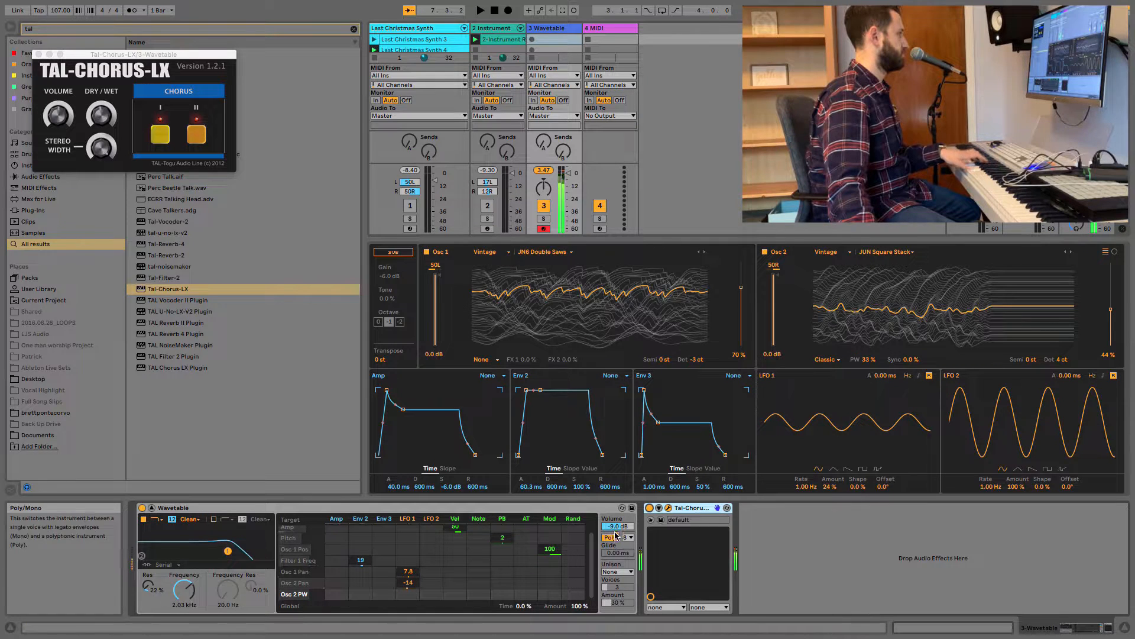
left_click_drag(619, 527, 619, 535)
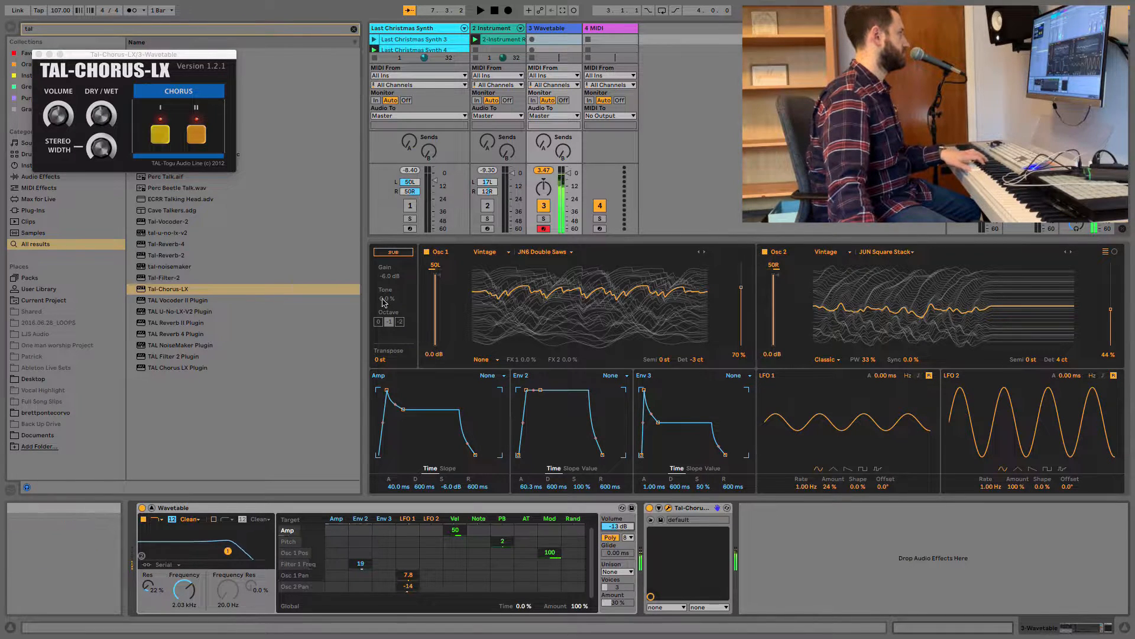
left_click(39, 54)
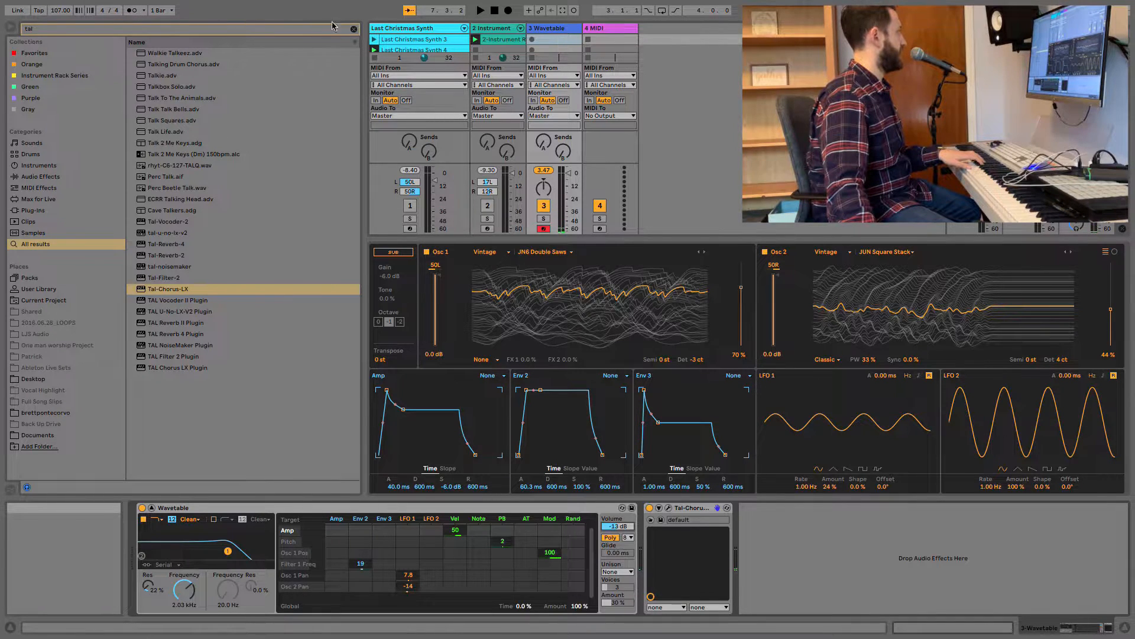
Add the MStoAbleton_Verb reverb preset after the chorus with a decay time of 1.76 s and dry/wet at 45%.
left_click(351, 29)
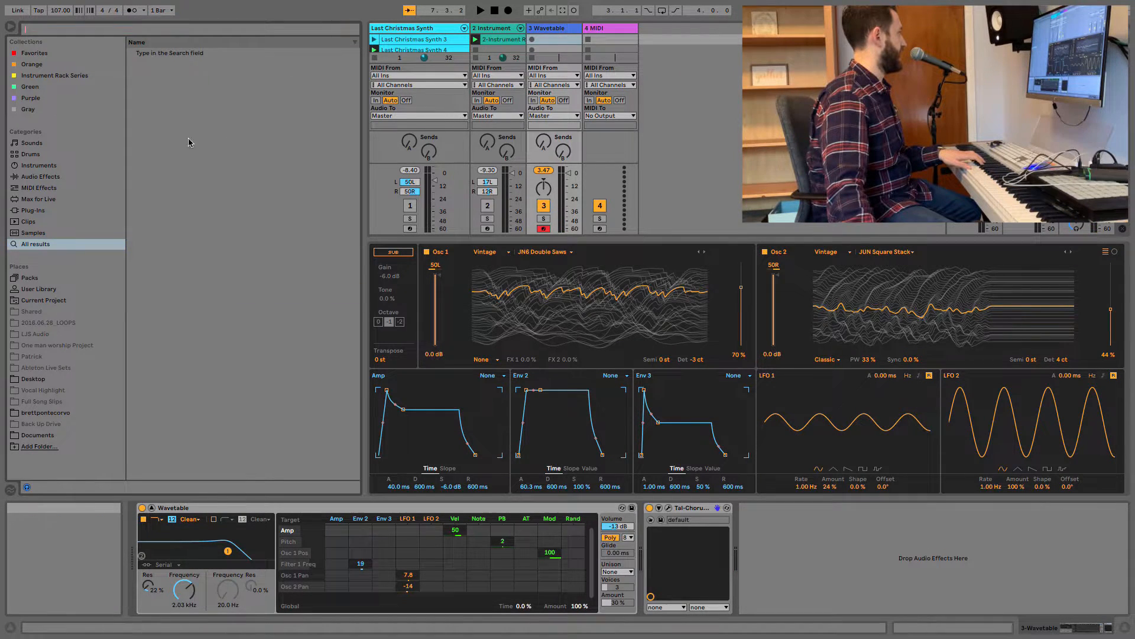
left_click(52, 290)
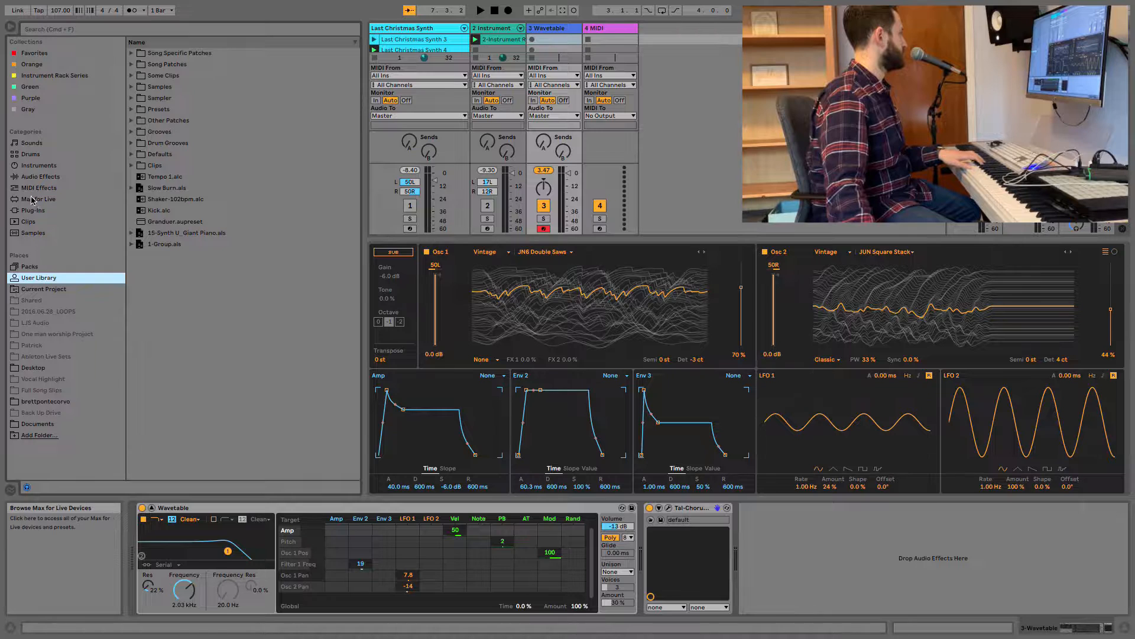
left_click(43, 177)
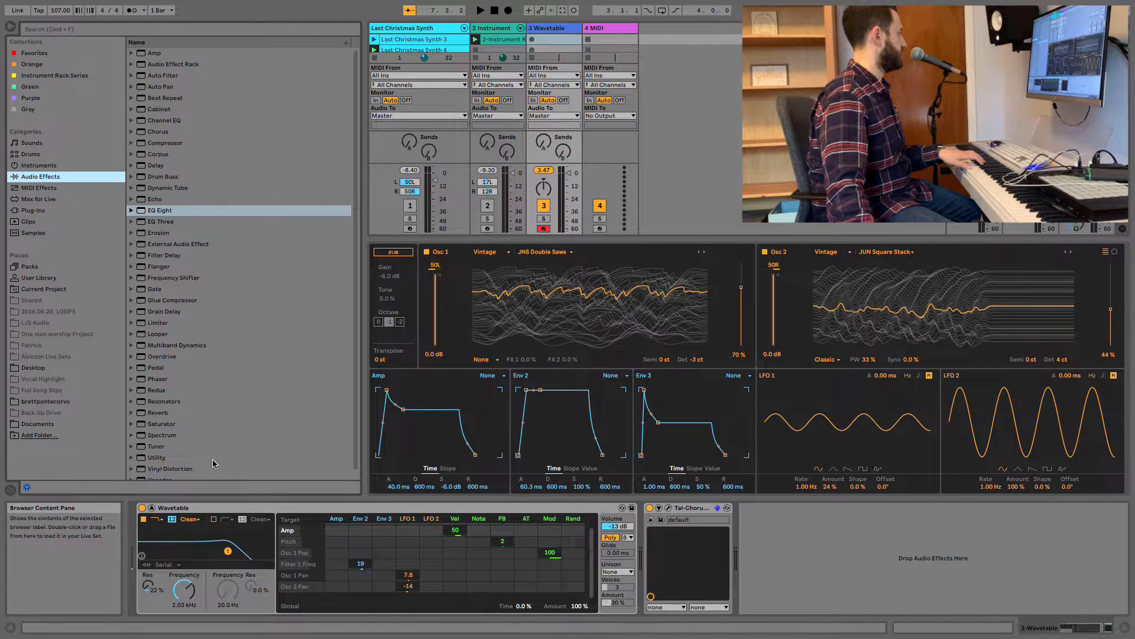
scroll(211, 457, "down", 1)
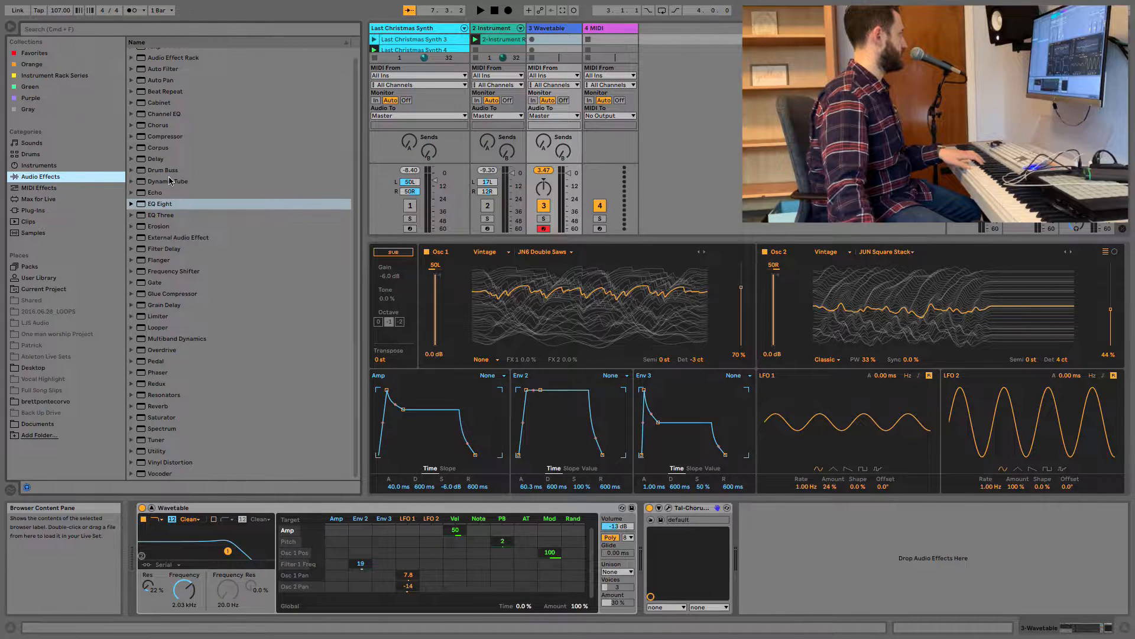
scroll(174, 240, "up", 1)
left_click(166, 414)
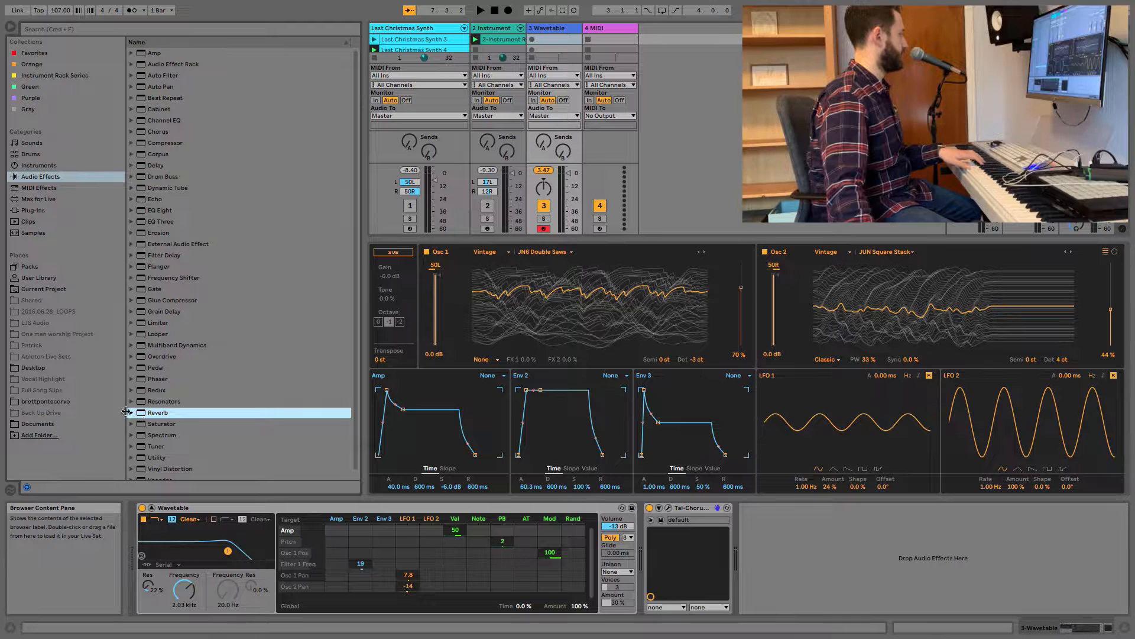
left_click(132, 413)
left_click_drag(188, 469, 799, 559)
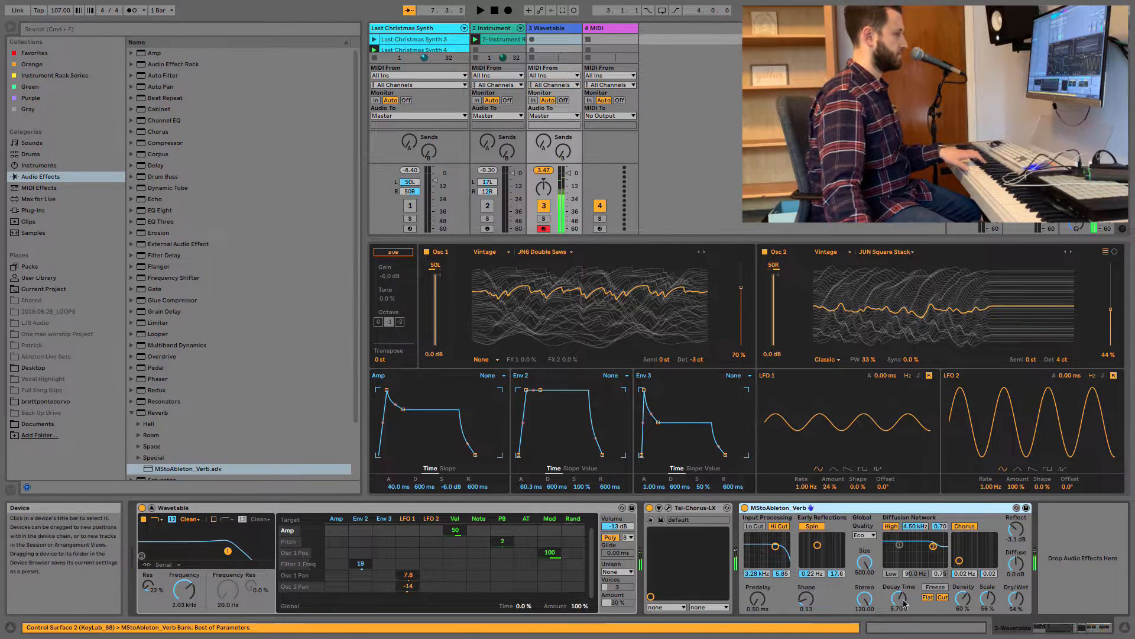
left_click_drag(898, 596, 902, 605)
left_click_drag(1016, 598, 1016, 603)
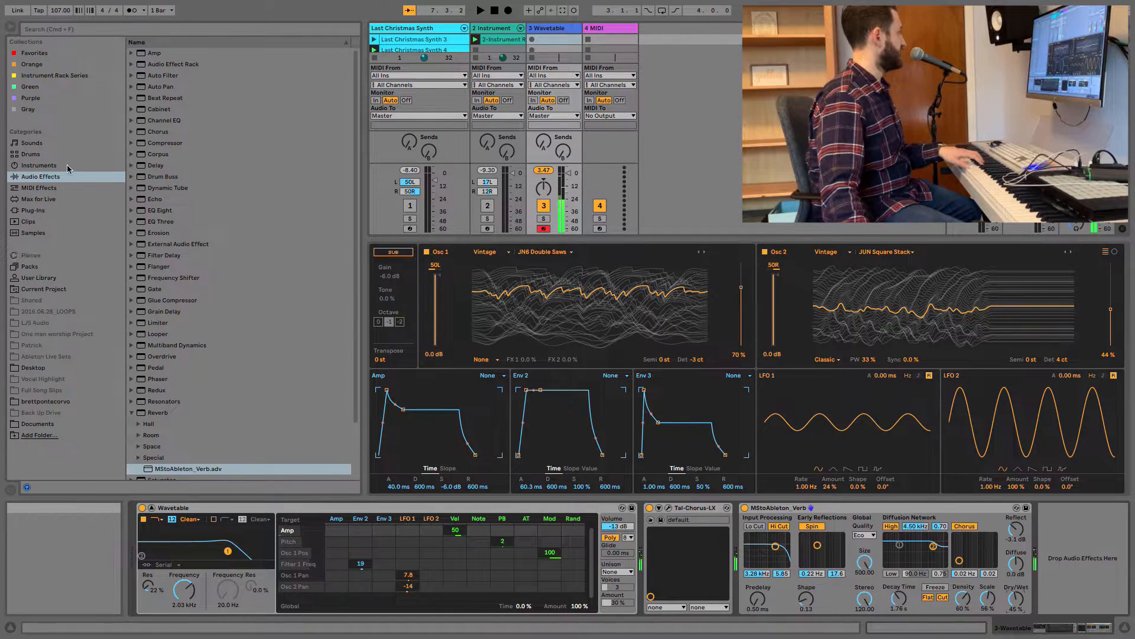
Add a Glue Compressor to the Wavetable track after the reverb.
left_click(161, 409)
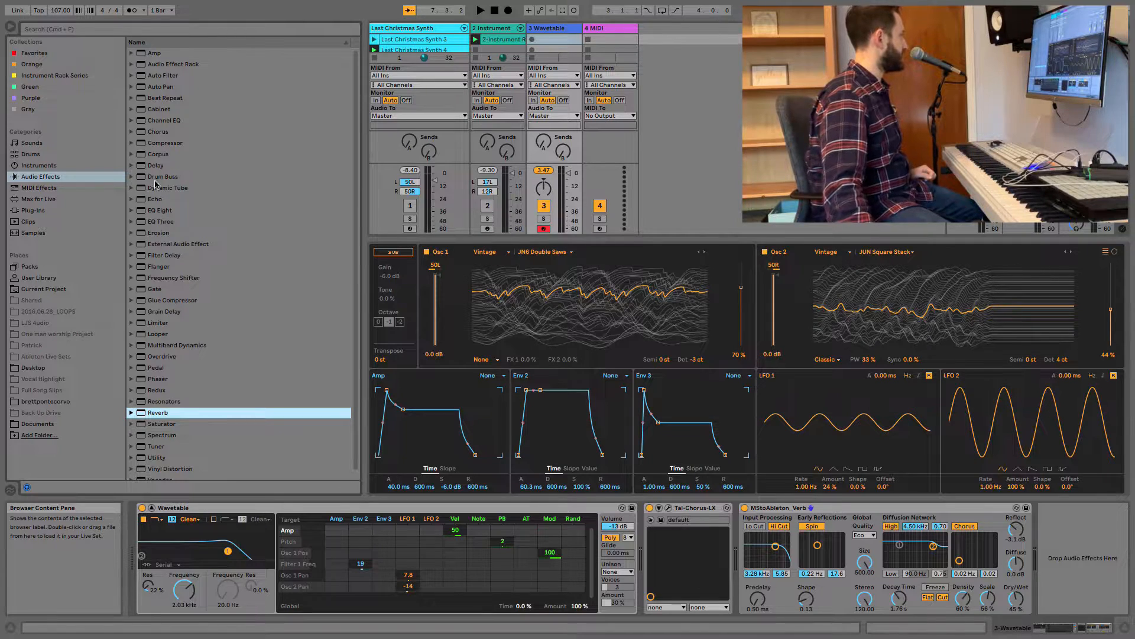
left_click(170, 300)
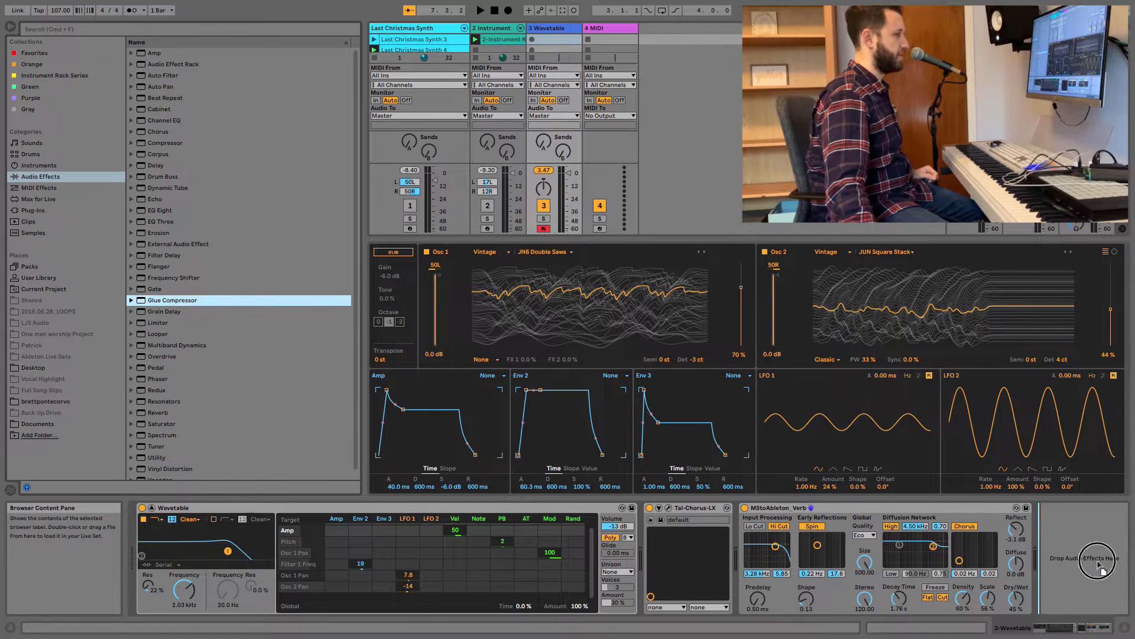
left_click_drag(156, 300, 1057, 544)
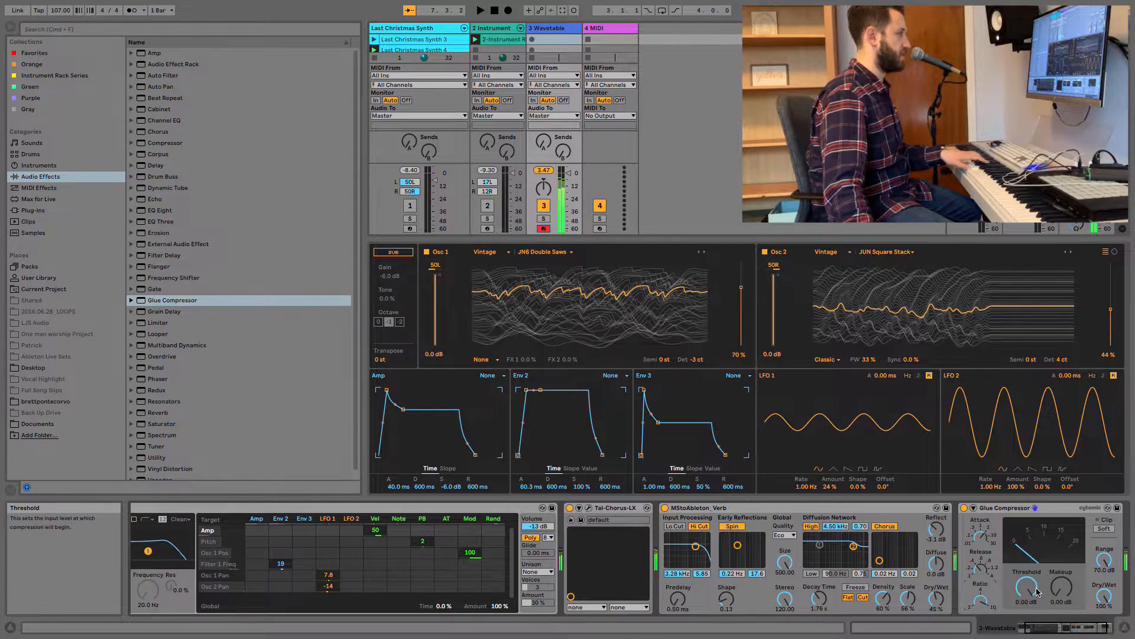
Set the Glue Compressor's threshold to -14.9 dB and makeup to 2 dB, and compare the sound with it bypassed.
left_click_drag(1027, 587, 1027, 618)
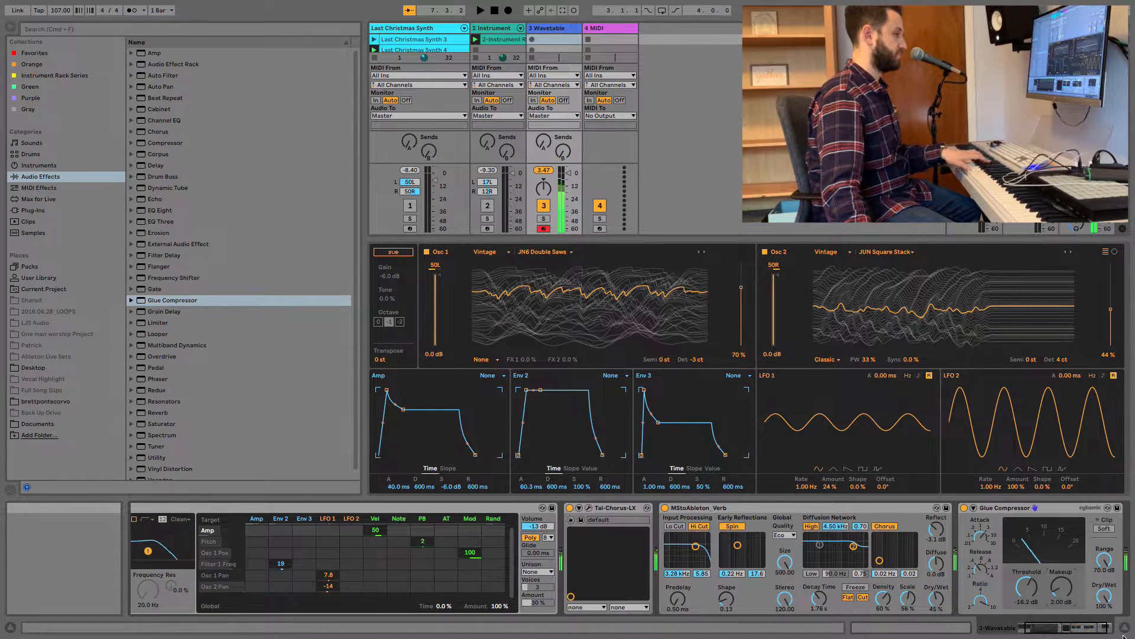
left_click_drag(1026, 586, 1027, 592)
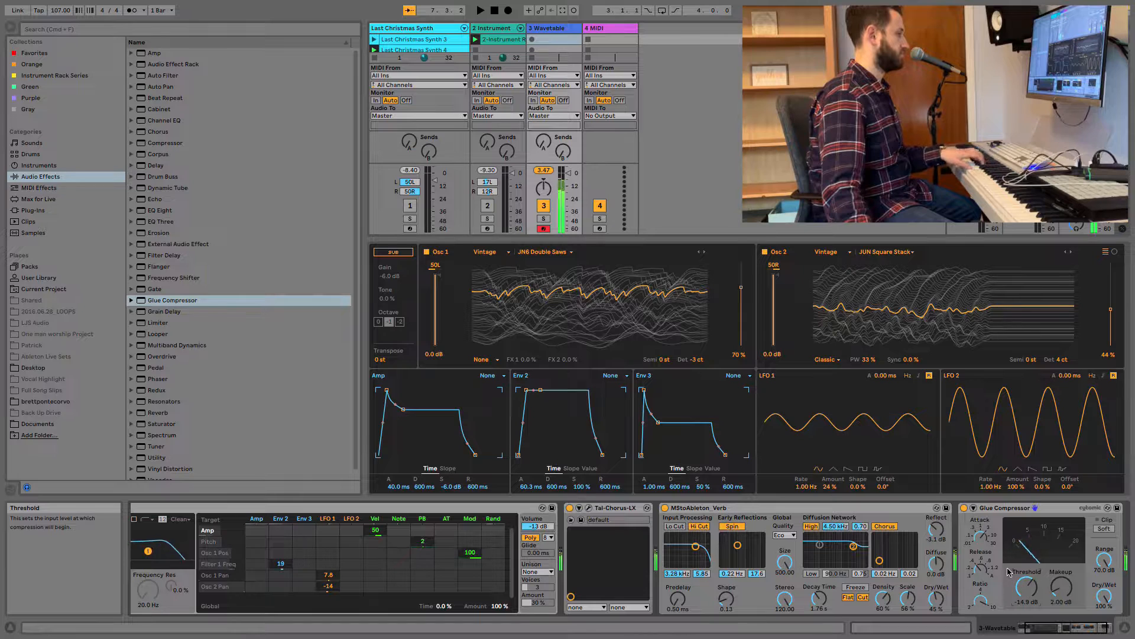
left_click(964, 508)
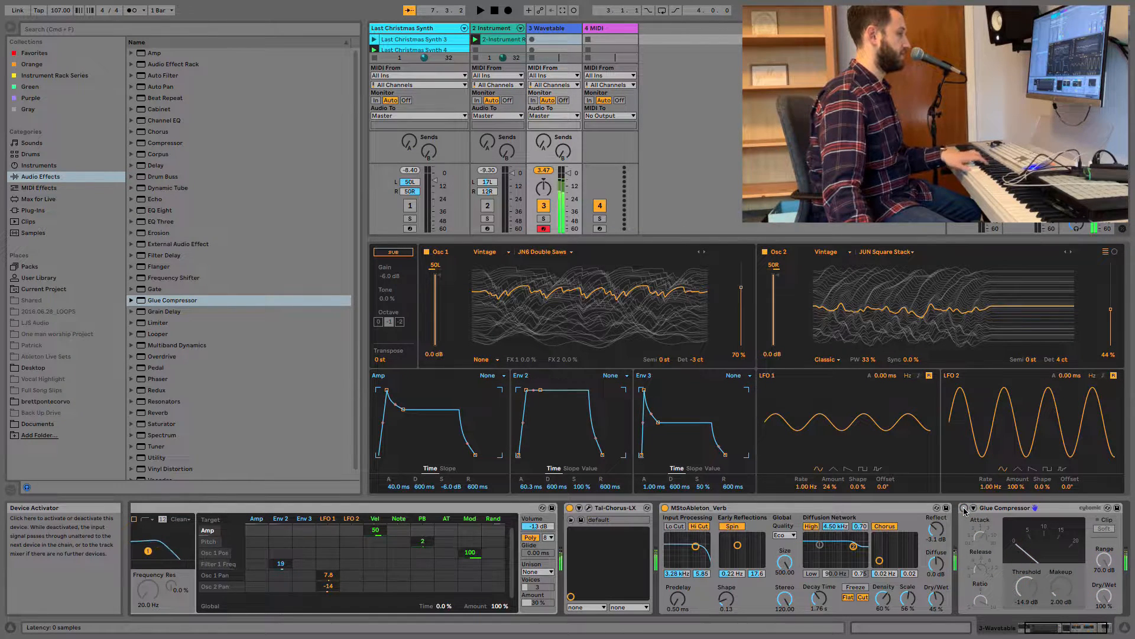
left_click(964, 508)
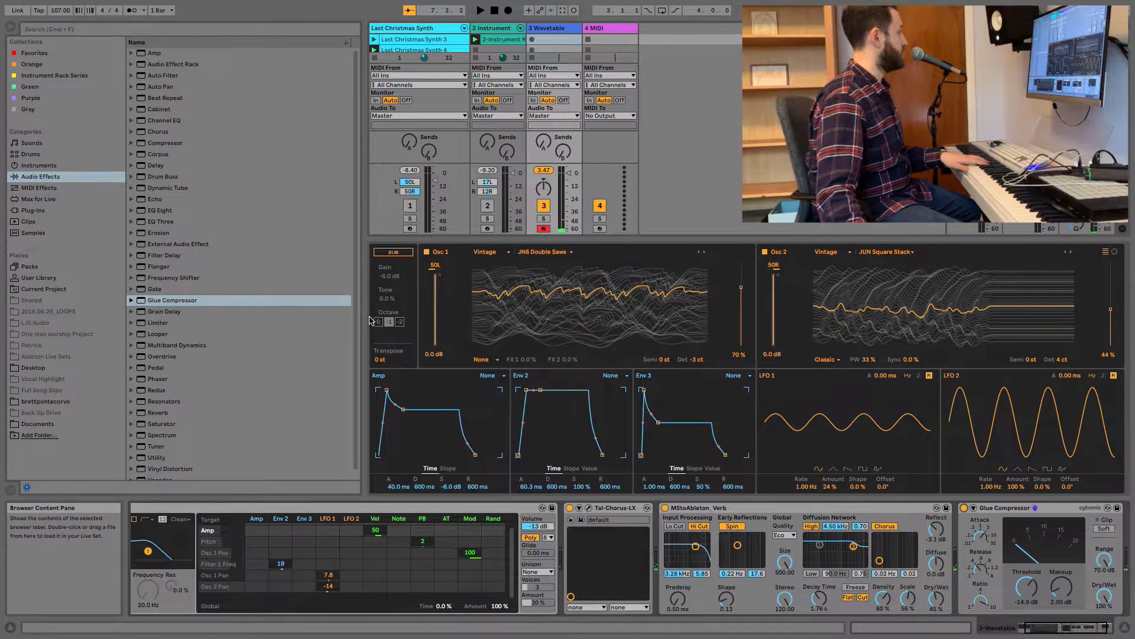
Turn on Wavetable's sub oscillator and set its tone to 45%.
left_click(393, 252)
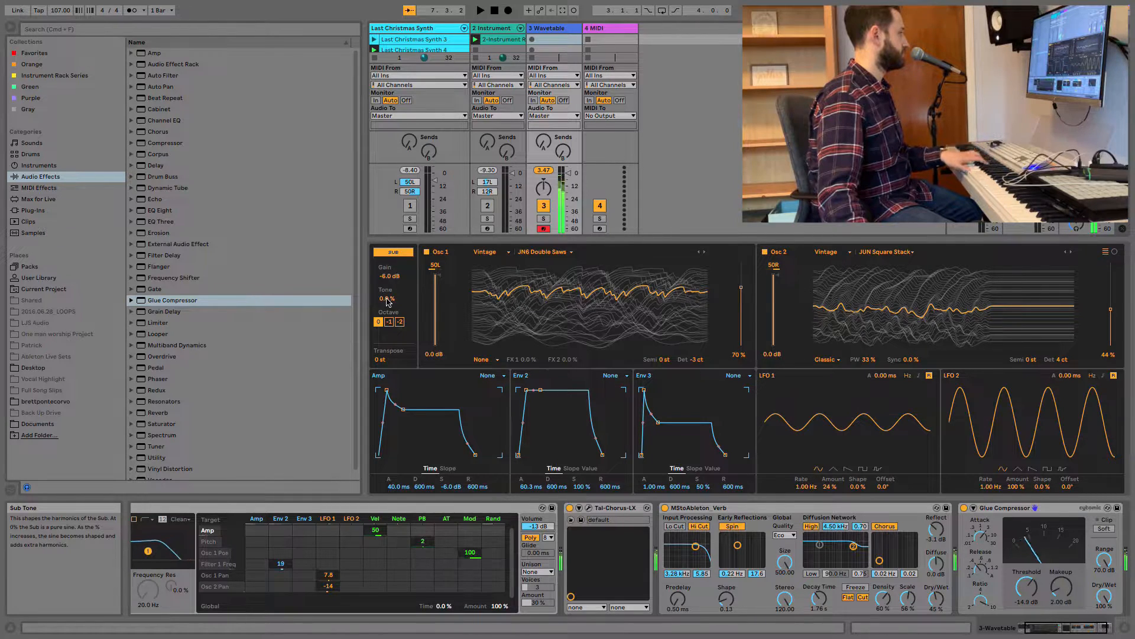
left_click_drag(387, 299, 388, 280)
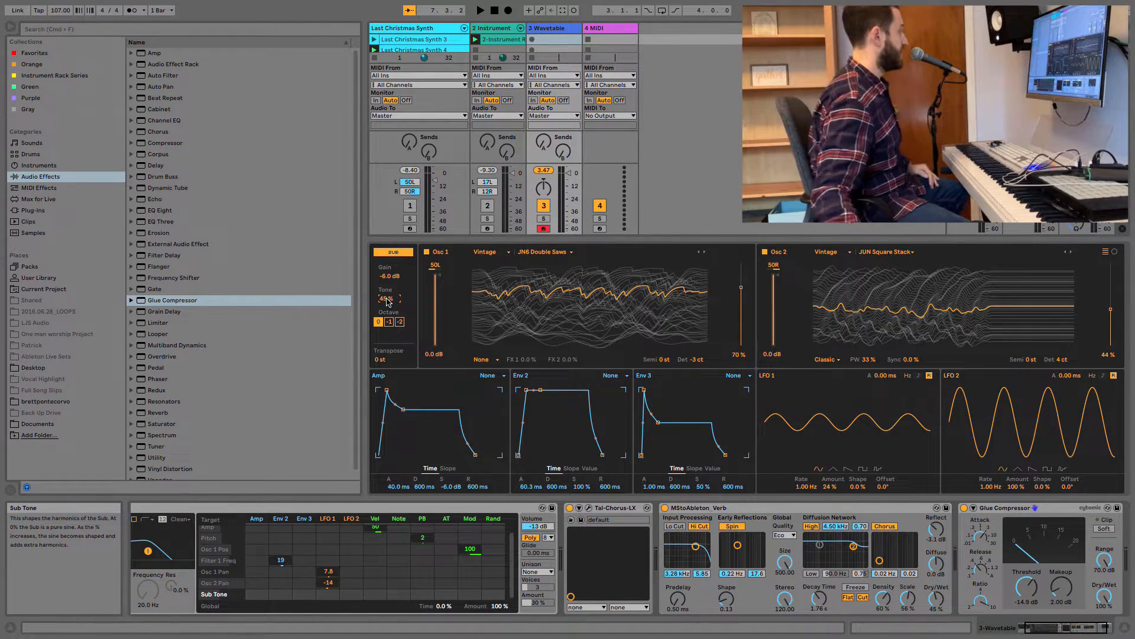
Try a global transpose of -24 st in Wavetable, and set it to 24 st instead.
left_click(383, 360)
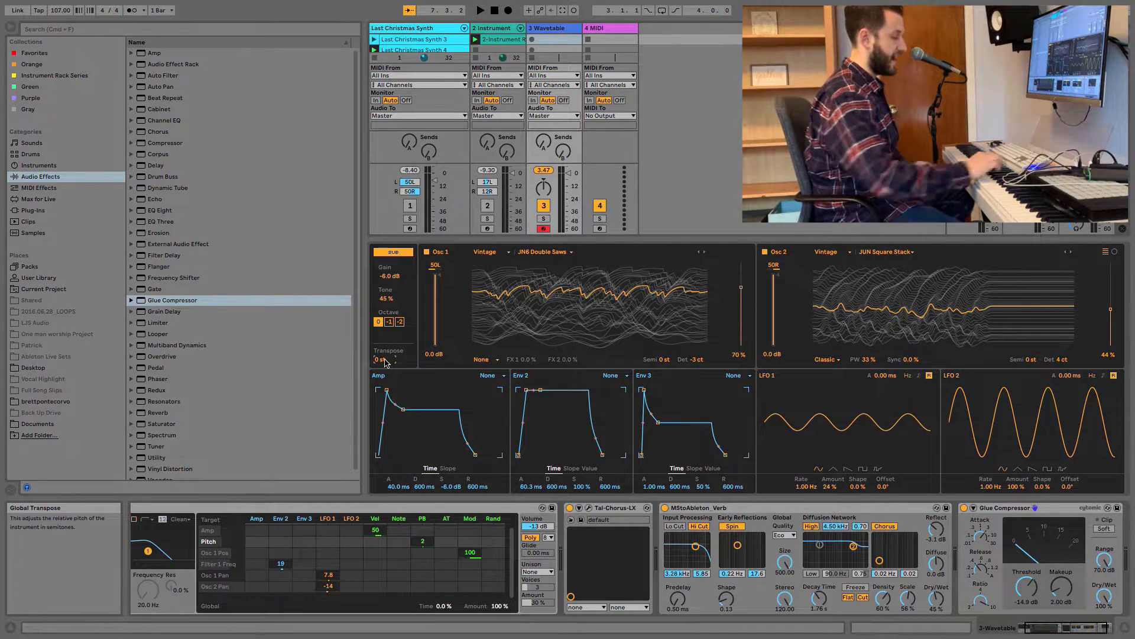
type("-24")
key("Return")
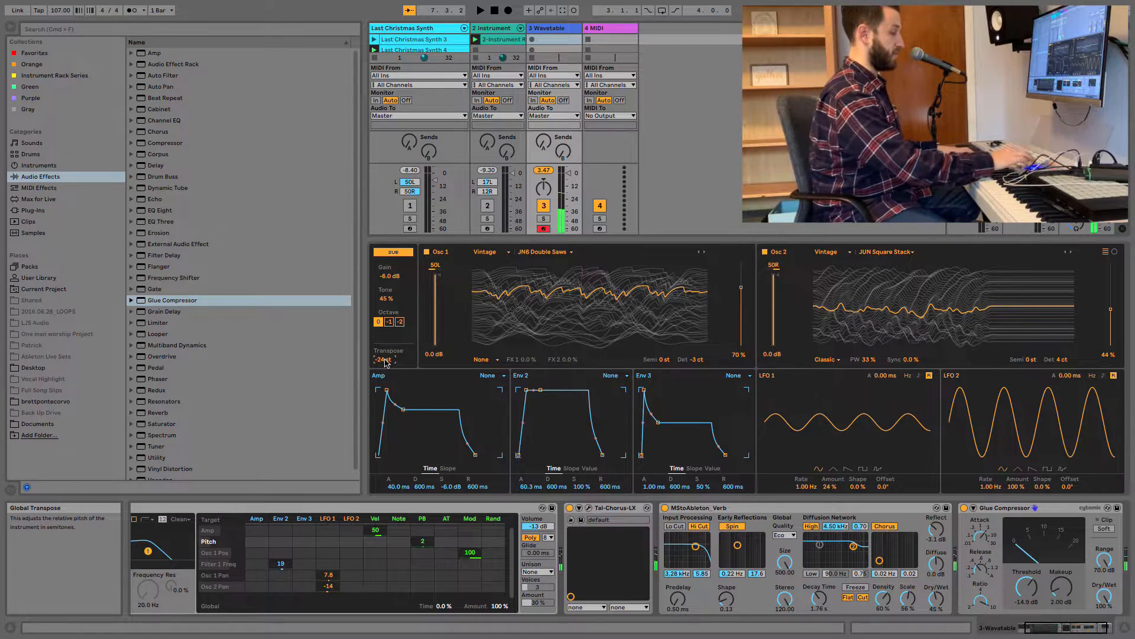
type("24")
key("Return")
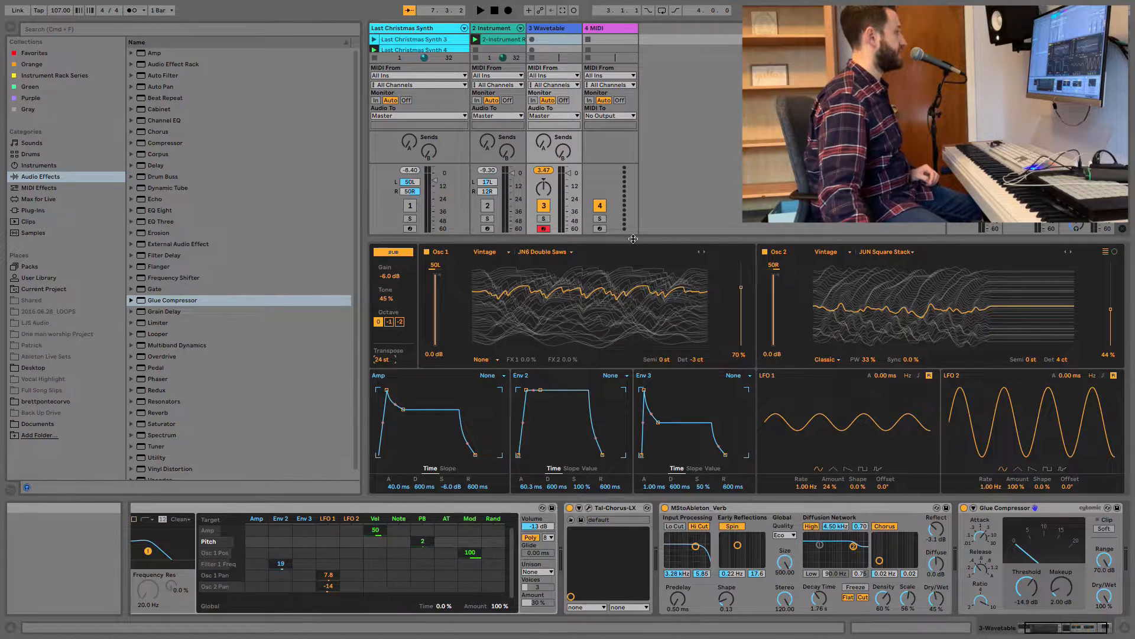
Collapse the expanded Wavetable view and load Operator onto the empty fourth MIDI track.
left_click_drag(633, 238, 690, 631)
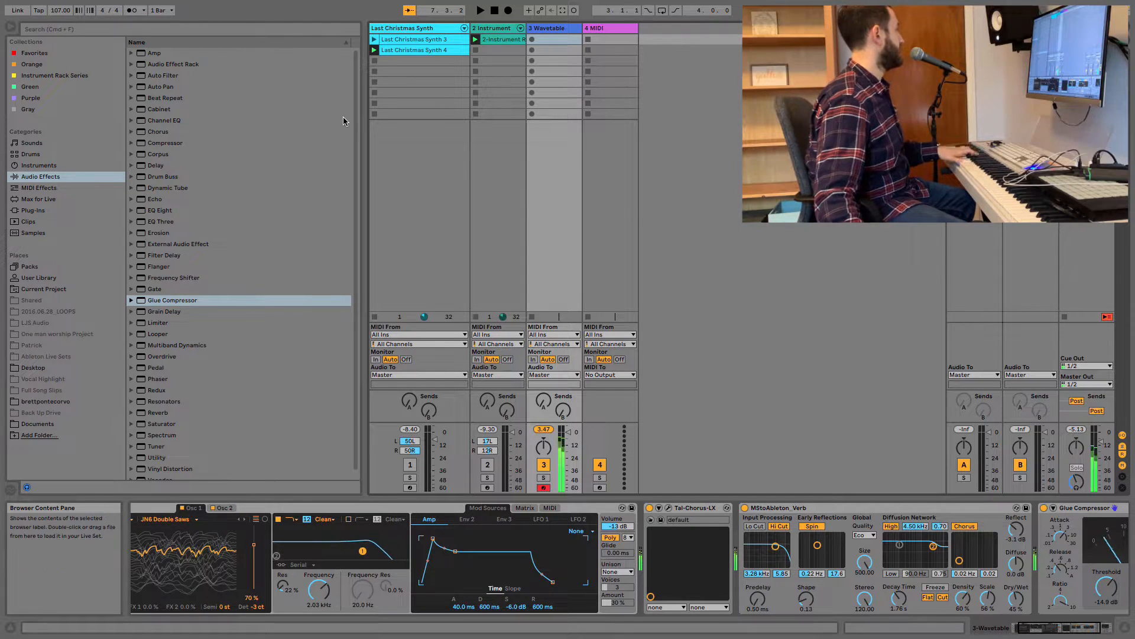
left_click(54, 167)
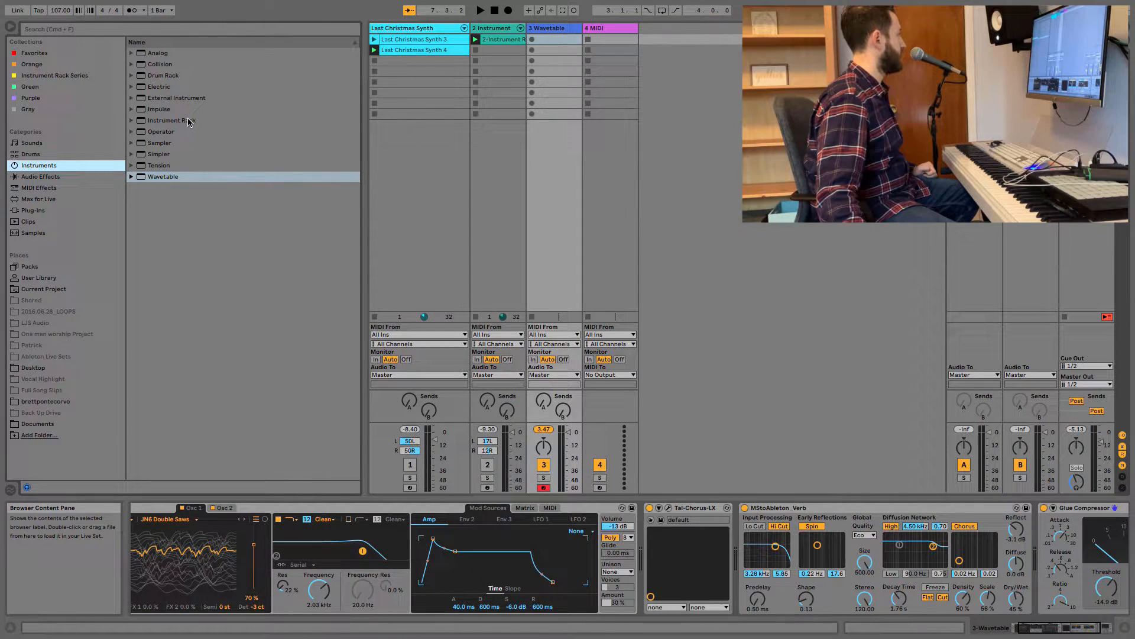
left_click_drag(168, 131, 614, 79)
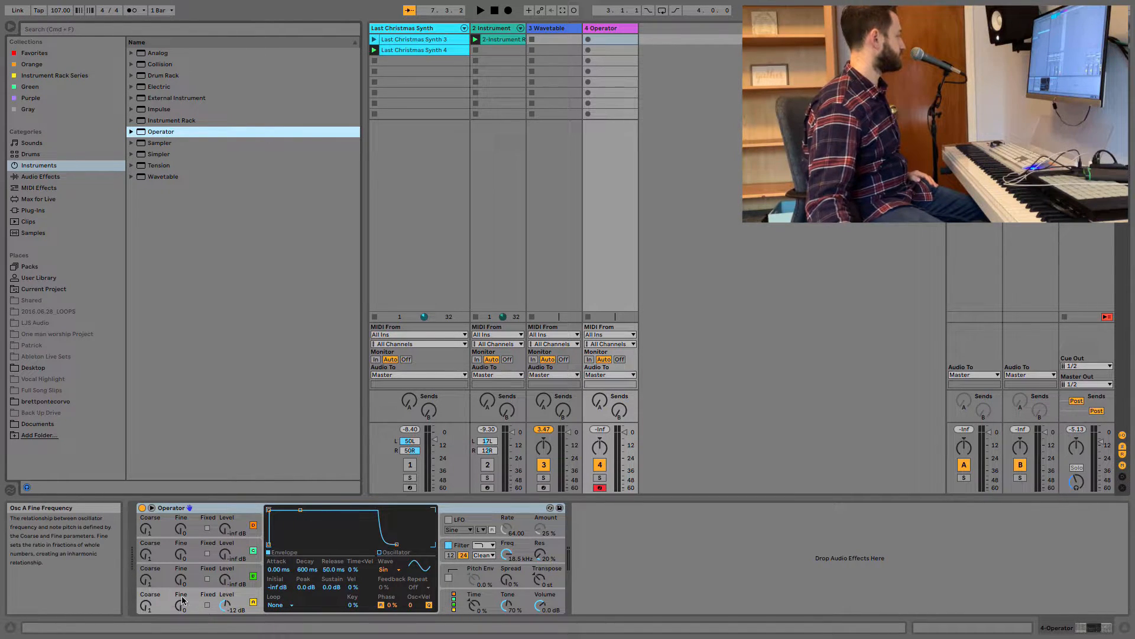
Shape Operator's oscillator A envelope with 0.18 ms attack, 749 ms decay, -6.2 dB sustain and 2.49 s release.
left_click_drag(275, 569, 275, 566)
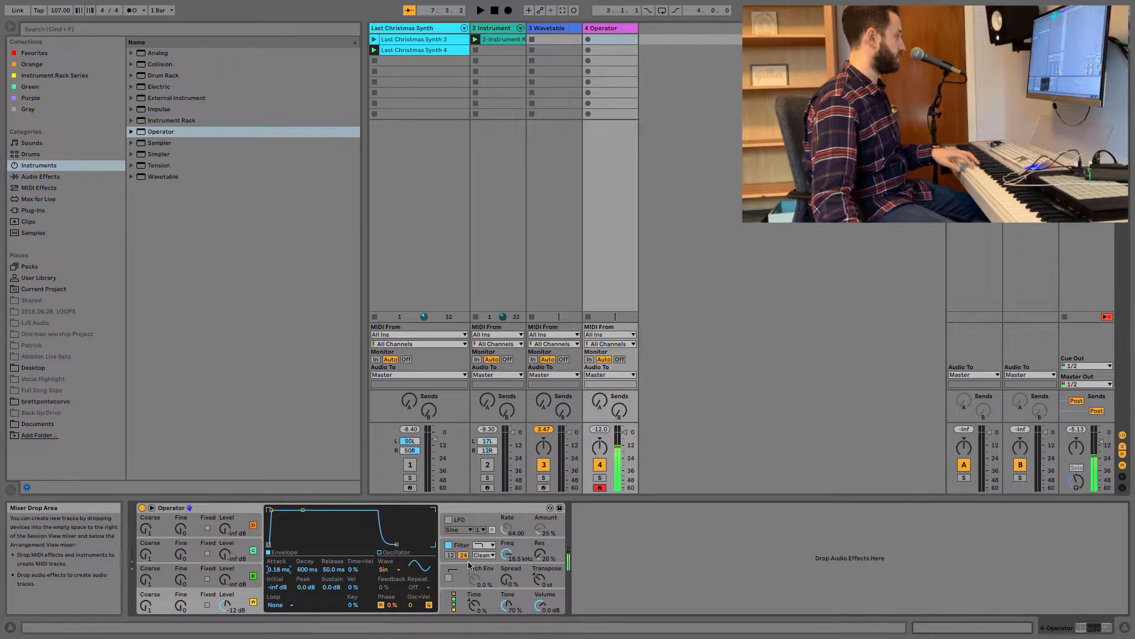
left_click_drag(333, 569, 332, 532)
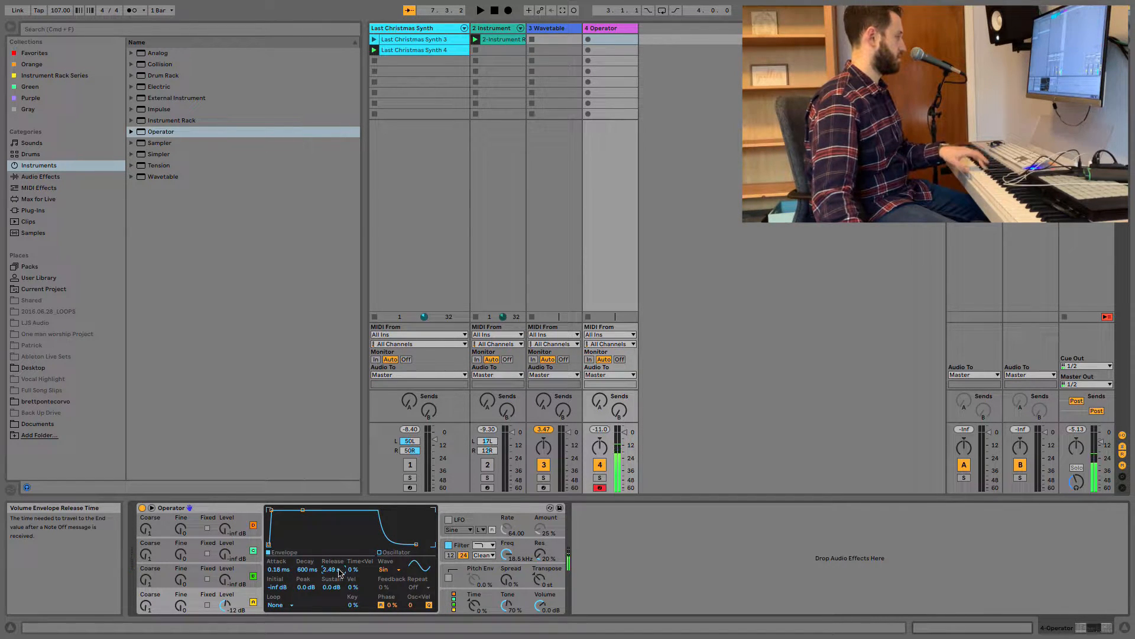
mouse_move(326, 587)
left_mouse_down()
mouse_move(307, 564)
mouse_move(331, 595)
left_mouse_up()
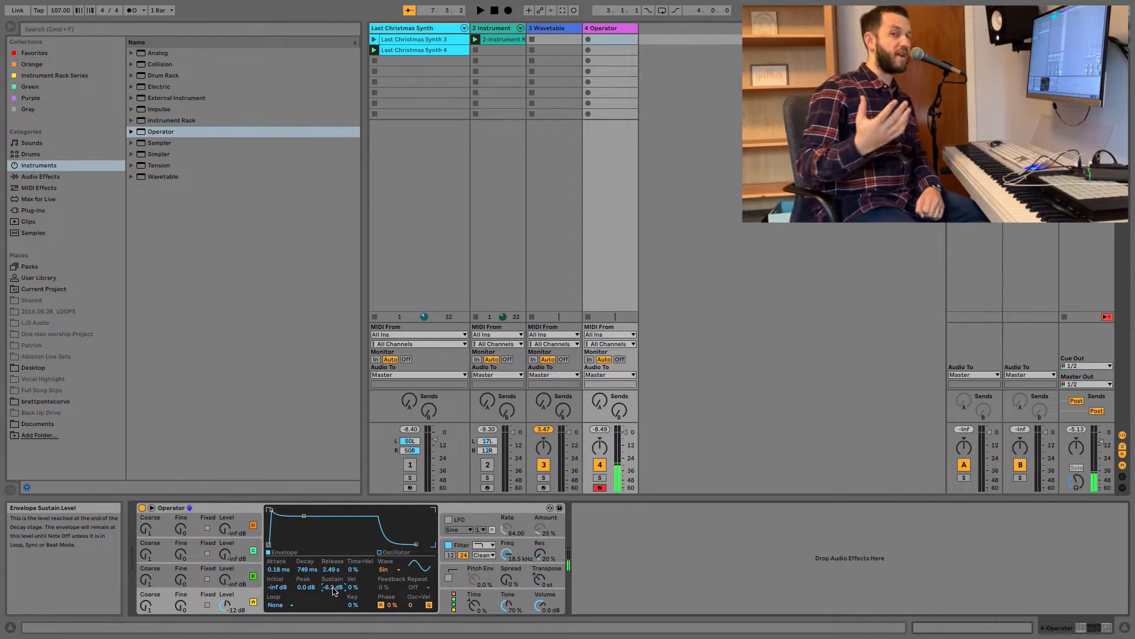
Copy Operator's oscillator A settings to oscillator B, with its sustain set to -13 dB and coarse frequency to 7.
left_click(152, 585)
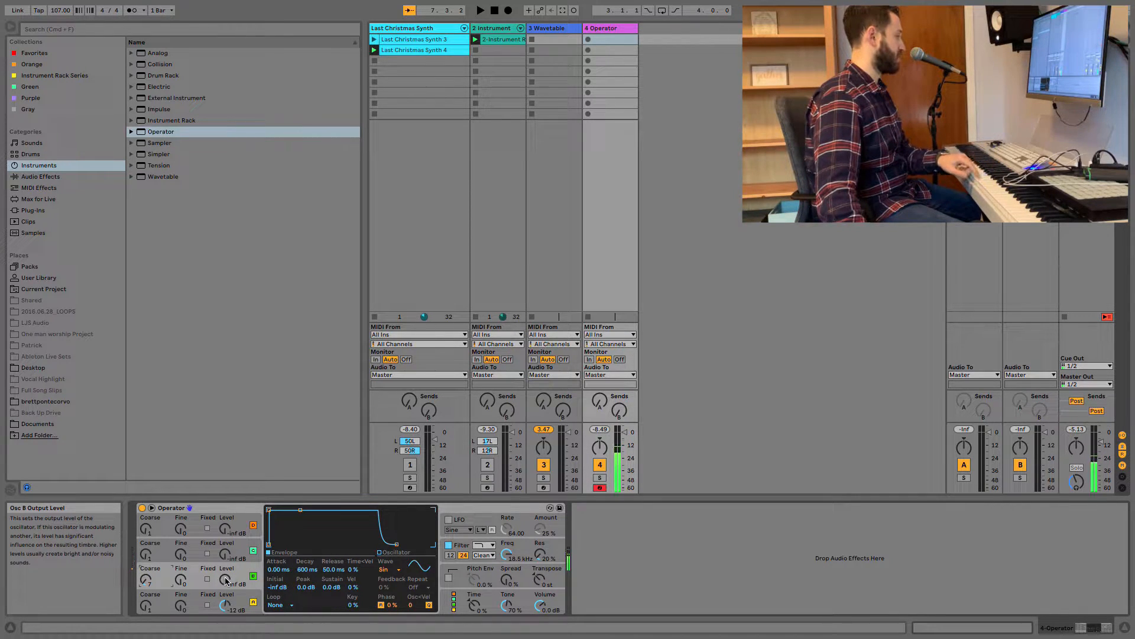
left_click_drag(226, 581, 226, 562)
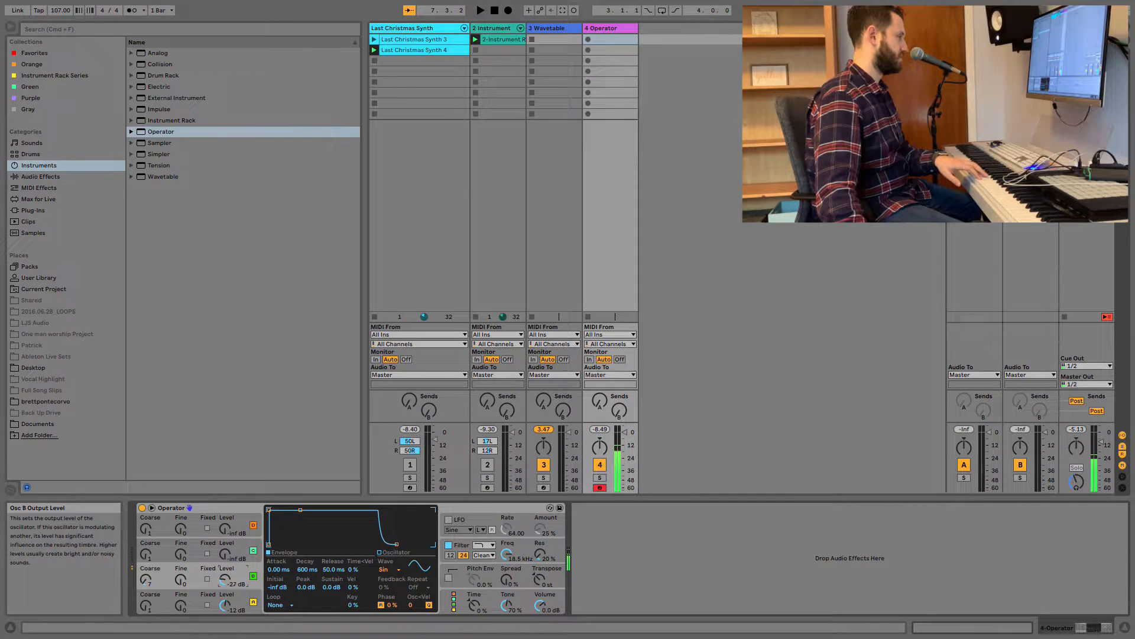
right_click(292, 528)
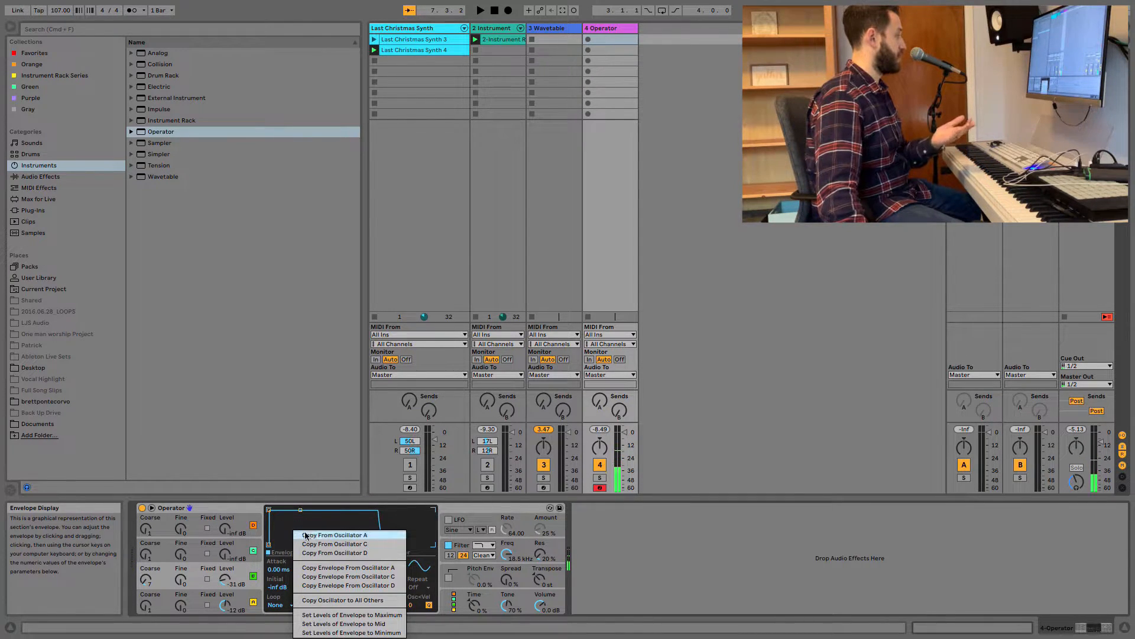
left_click(336, 537)
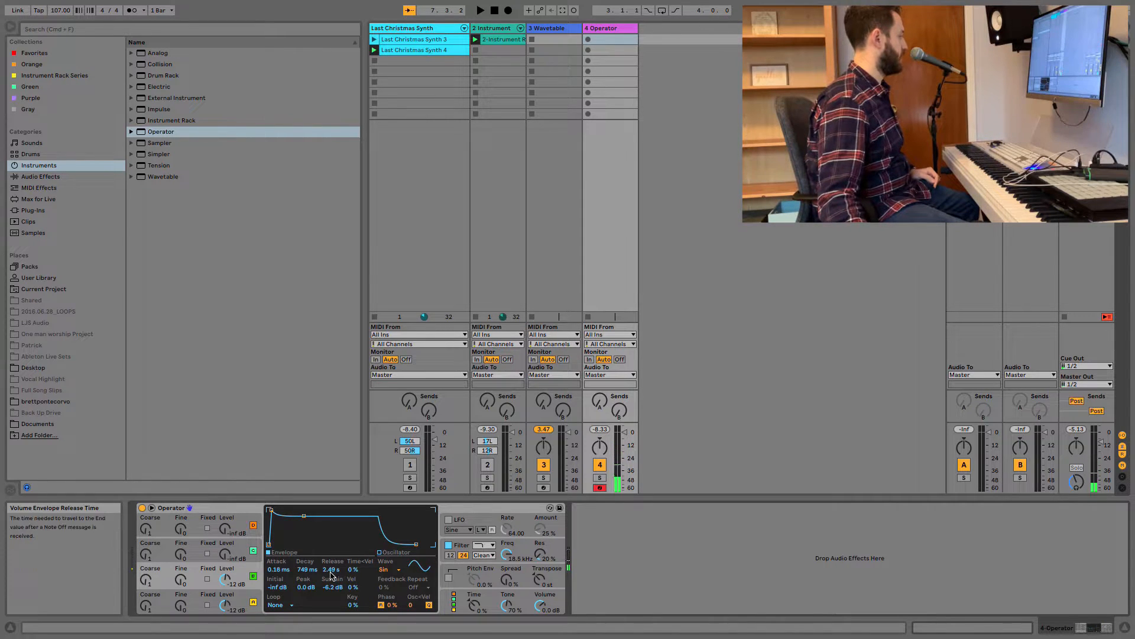
left_click_drag(331, 586, 336, 594)
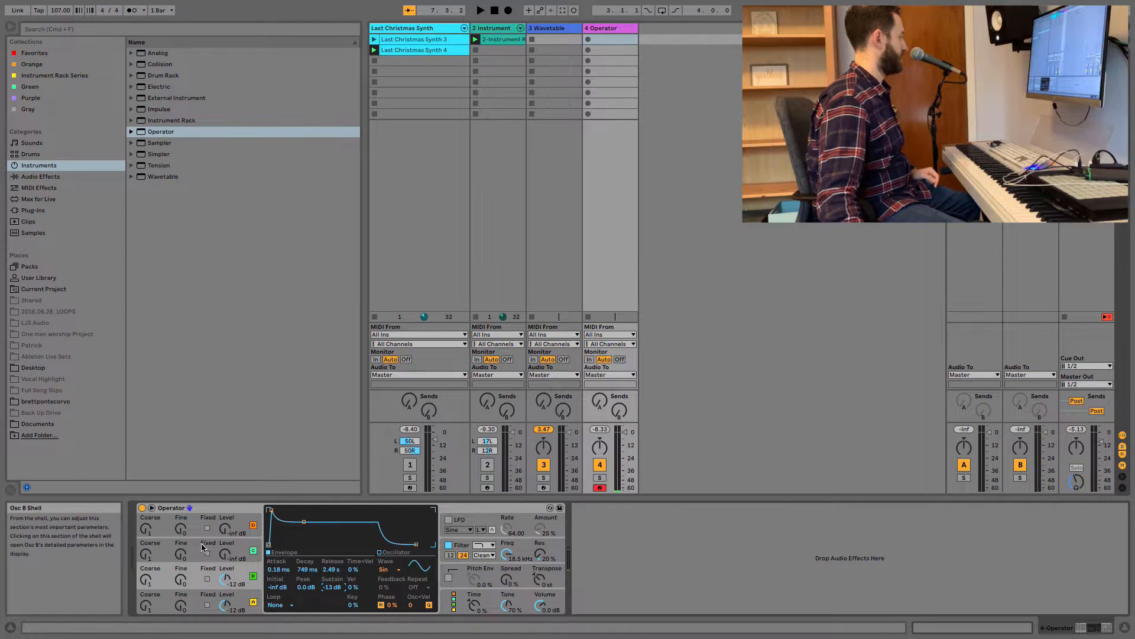
left_click(147, 583)
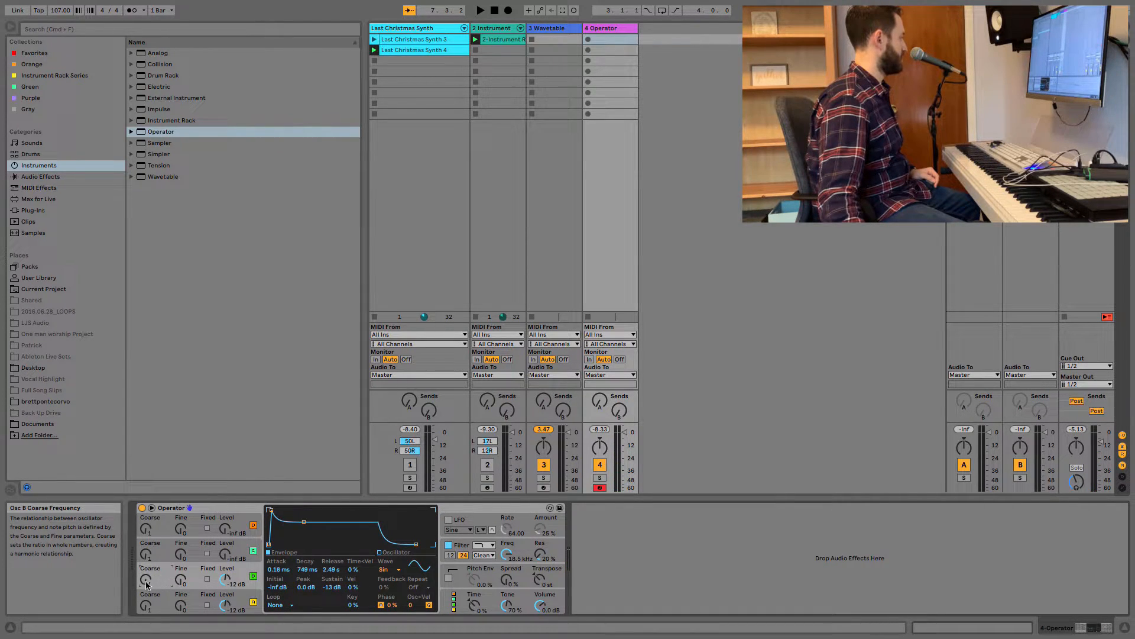
left_click_drag(147, 581, 147, 572)
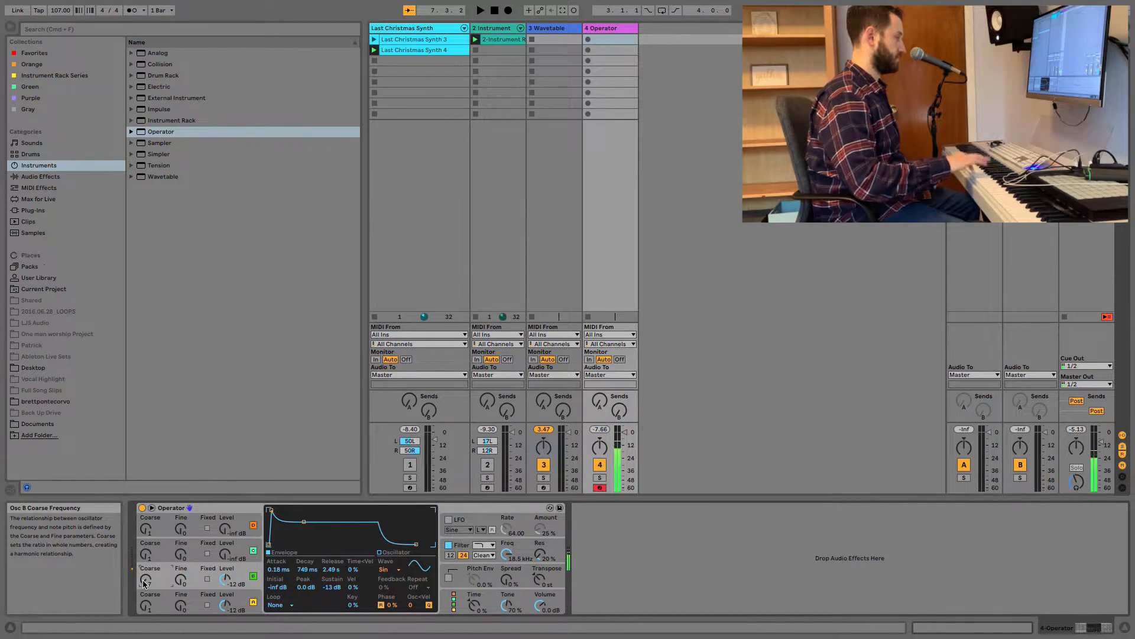
Copy oscillator B's settings to oscillator C, with coarse frequency 11, sustain -23 dB and output level -33 dB.
left_click_drag(145, 555, 146, 527)
right_click(355, 532)
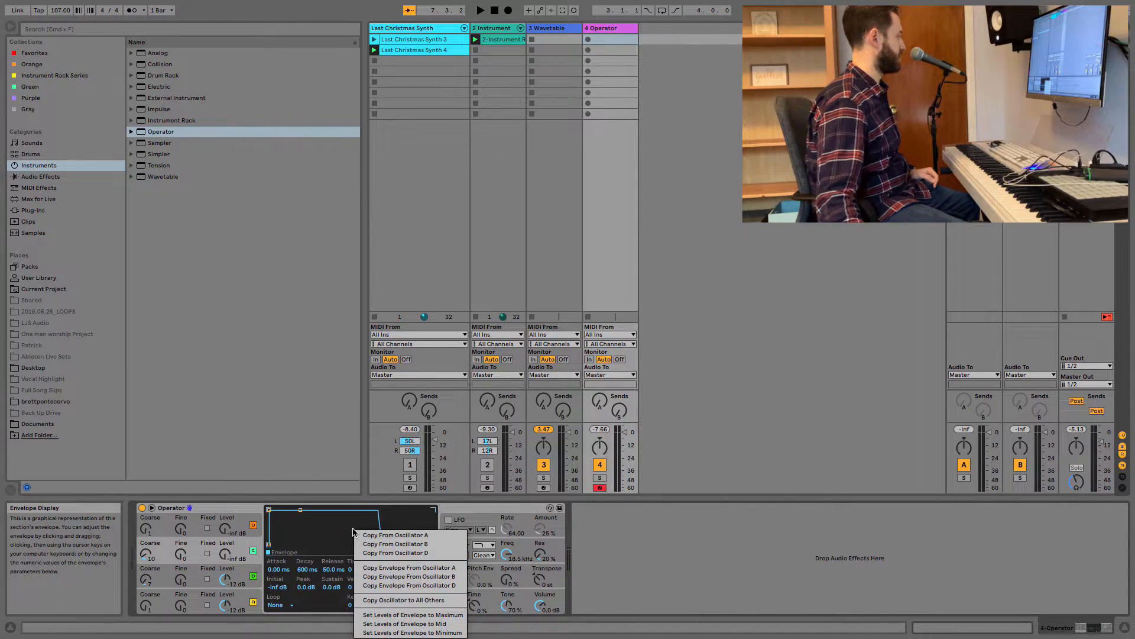
left_click(396, 544)
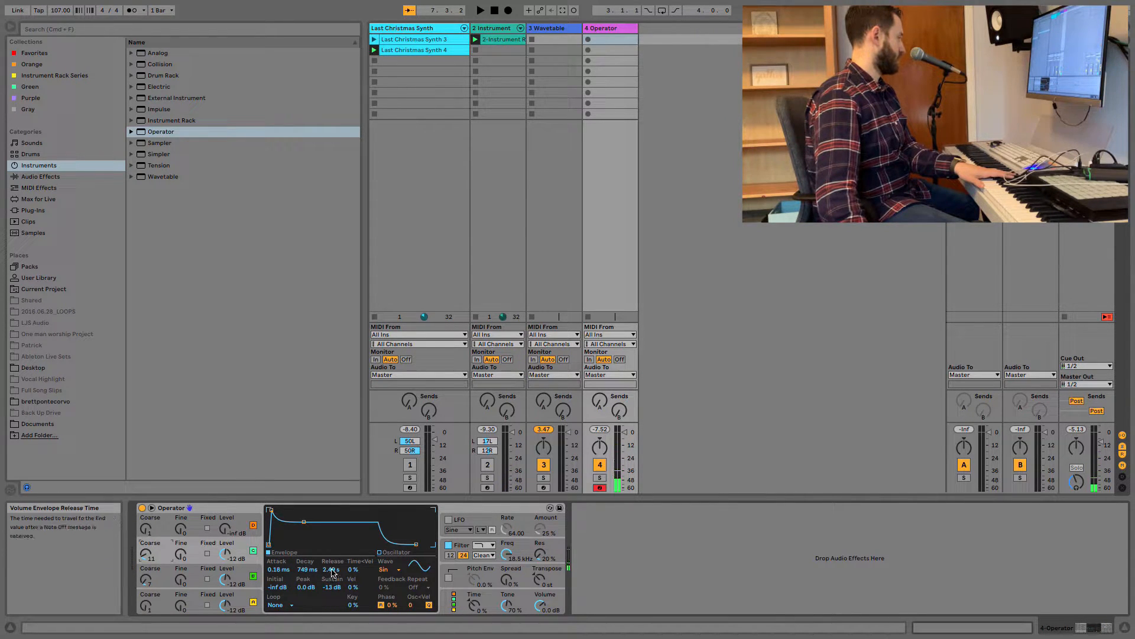
left_click_drag(332, 586, 332, 599)
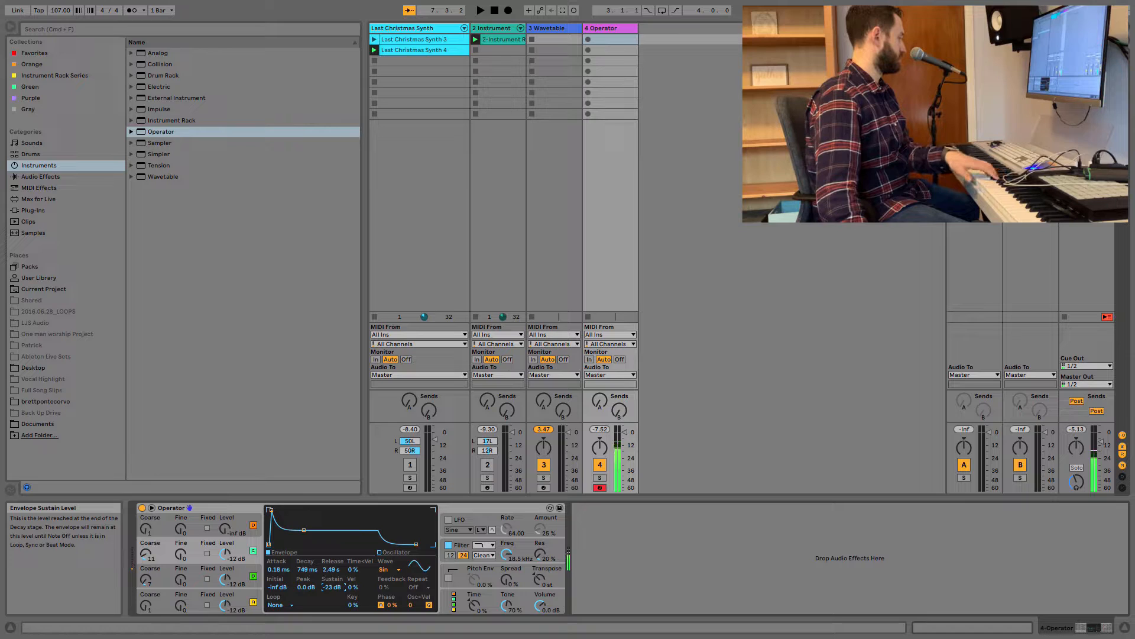
mouse_move(225, 554)
left_mouse_down()
mouse_move(225, 535)
mouse_move(225, 559)
left_mouse_up()
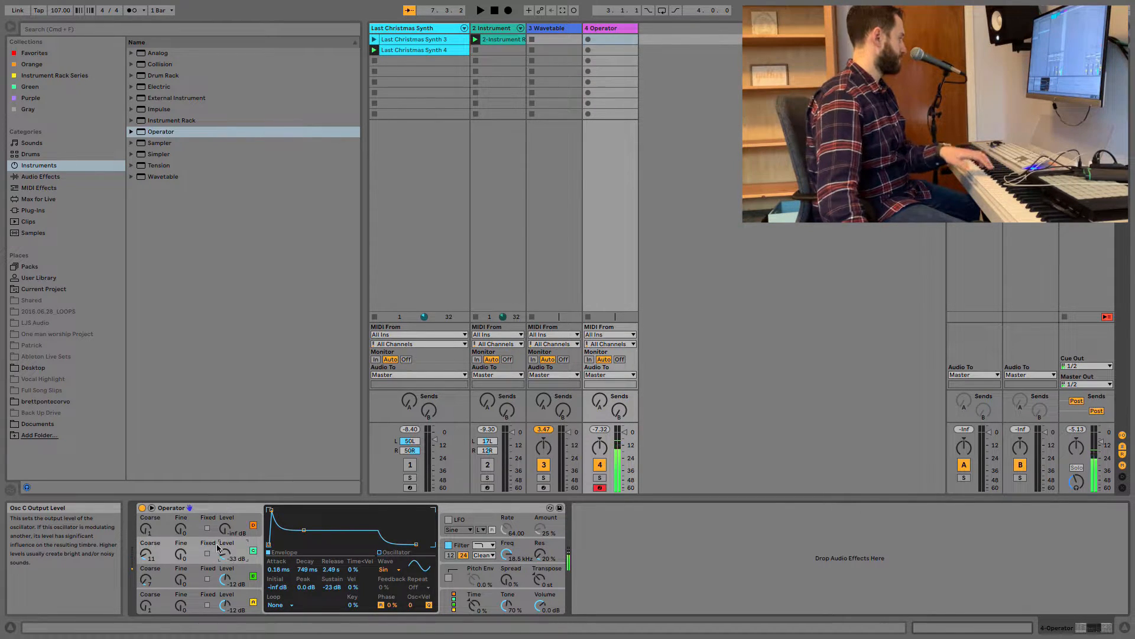
Configure oscillator D with coarse frequency 16, 134 ms release, -inf dB sustain and -9.7 dB output level.
left_click_drag(146, 528, 146, 500)
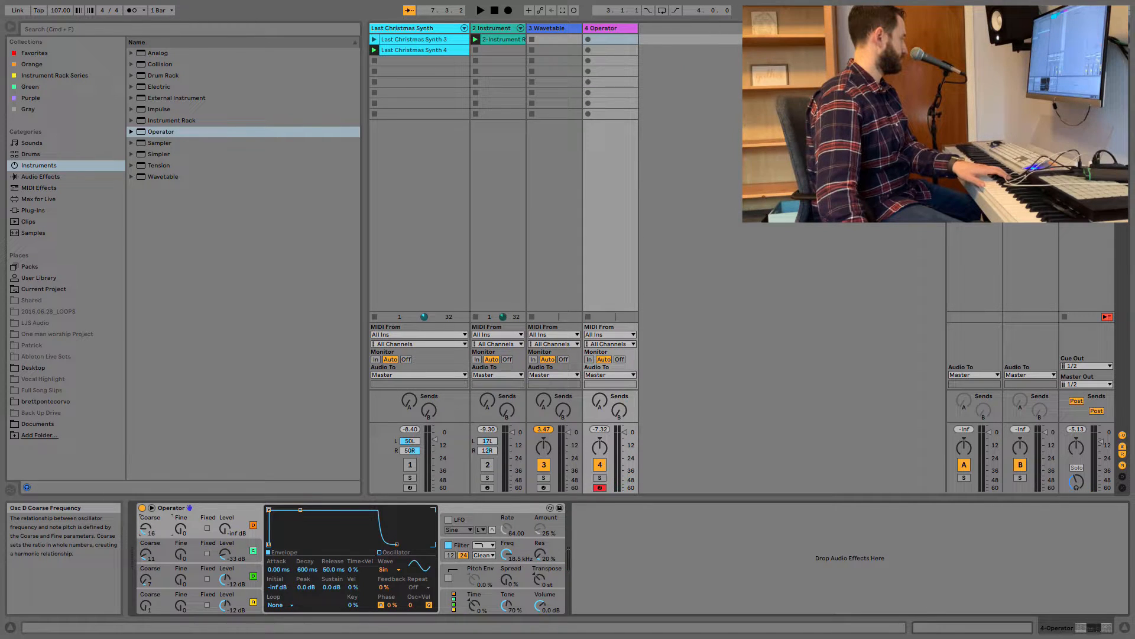
left_click_drag(148, 534, 148, 529)
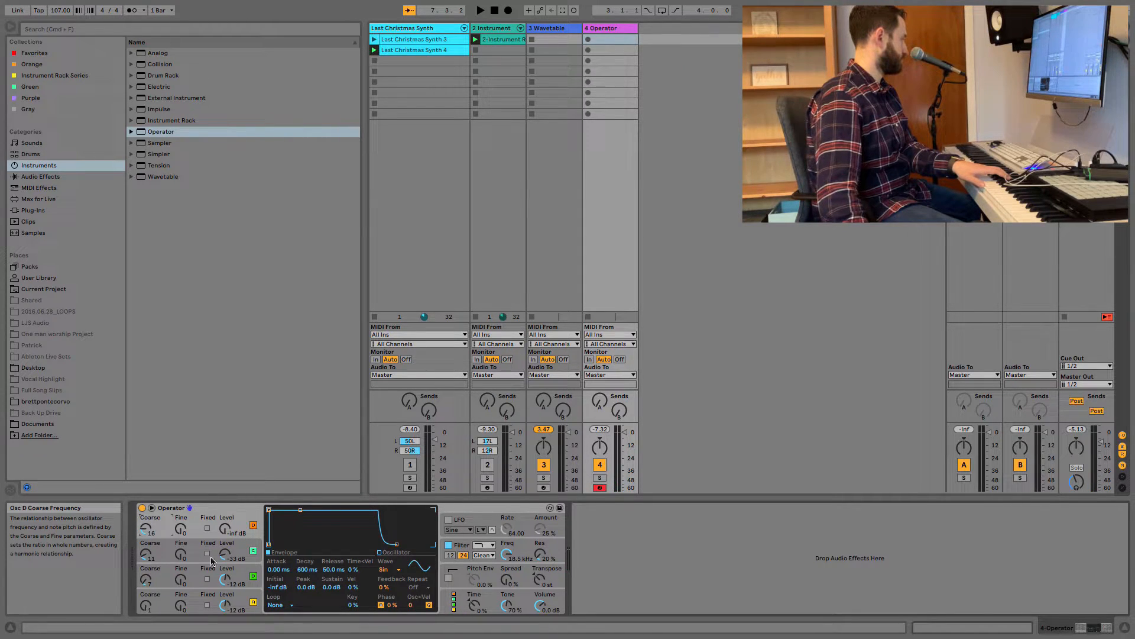
left_click_drag(335, 571, 335, 552)
left_click_drag(335, 591, 335, 618)
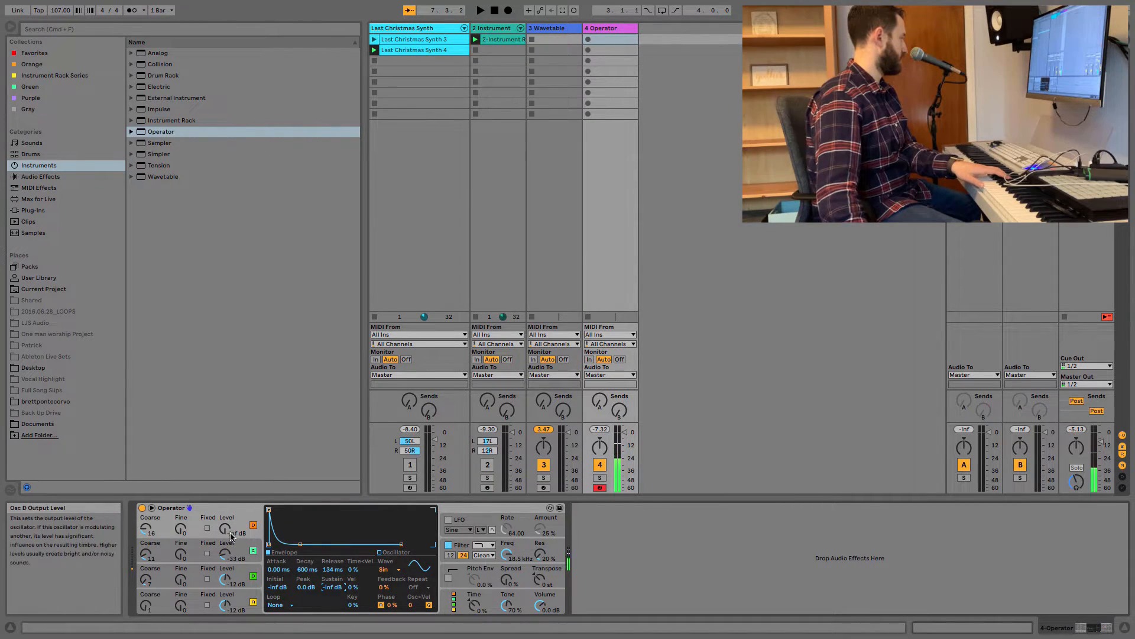
mouse_move(231, 535)
left_mouse_down()
mouse_move(230, 515)
mouse_move(235, 537)
left_mouse_up()
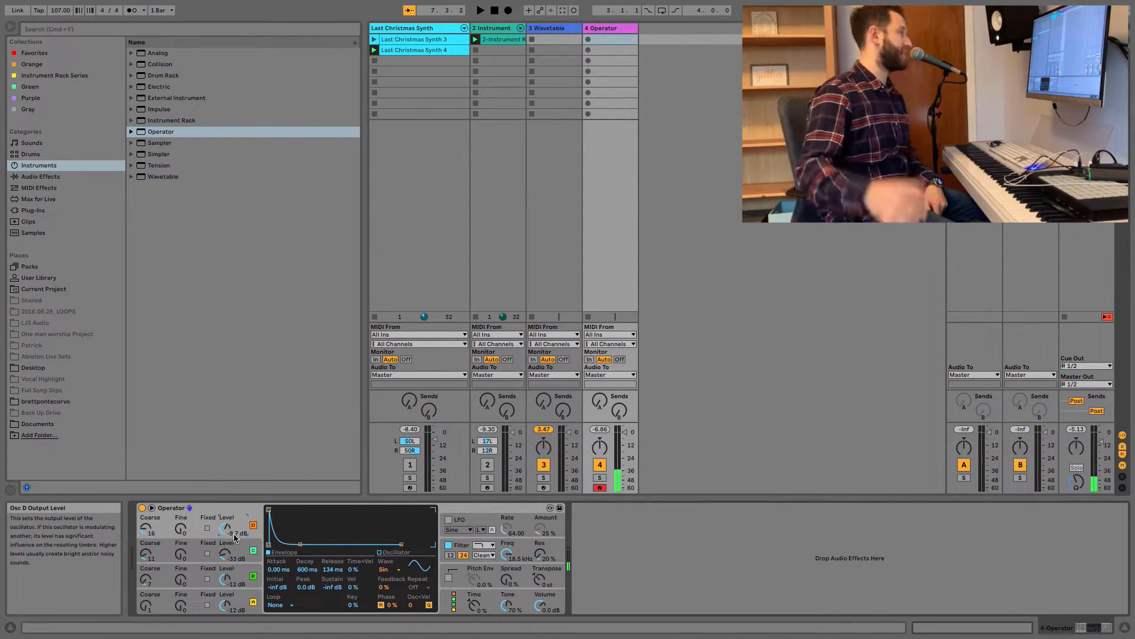
Add the MStoAbleton_Verb reverb preset after Operator and set its decay time to 975 ms and dry/wet to 48%.
left_click(49, 178)
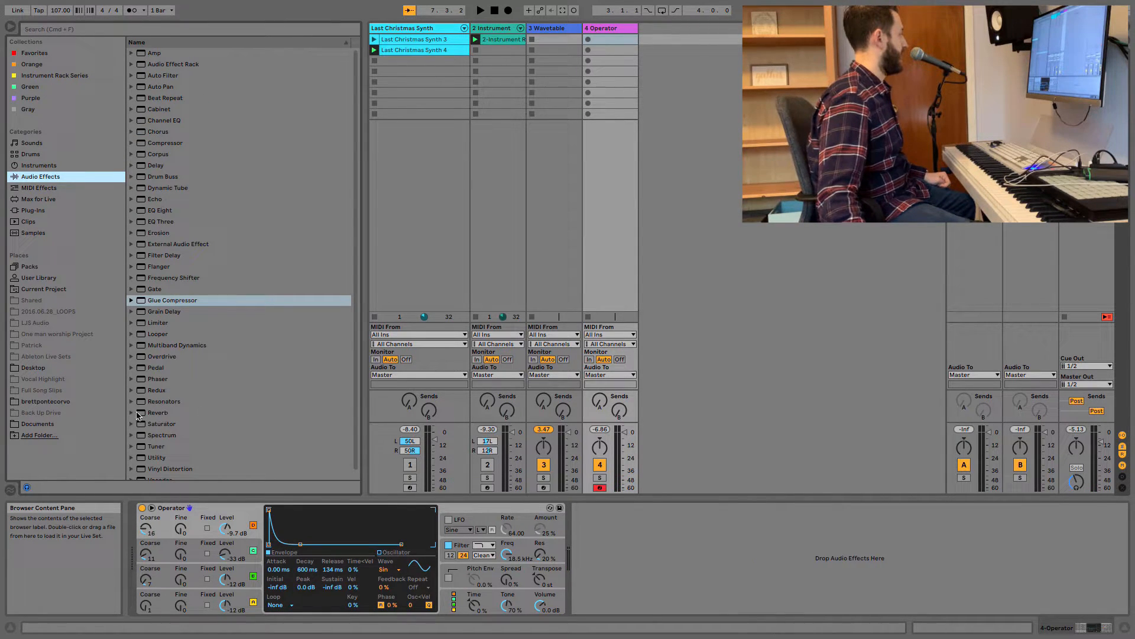
left_click(131, 413)
left_click_drag(177, 468, 606, 527)
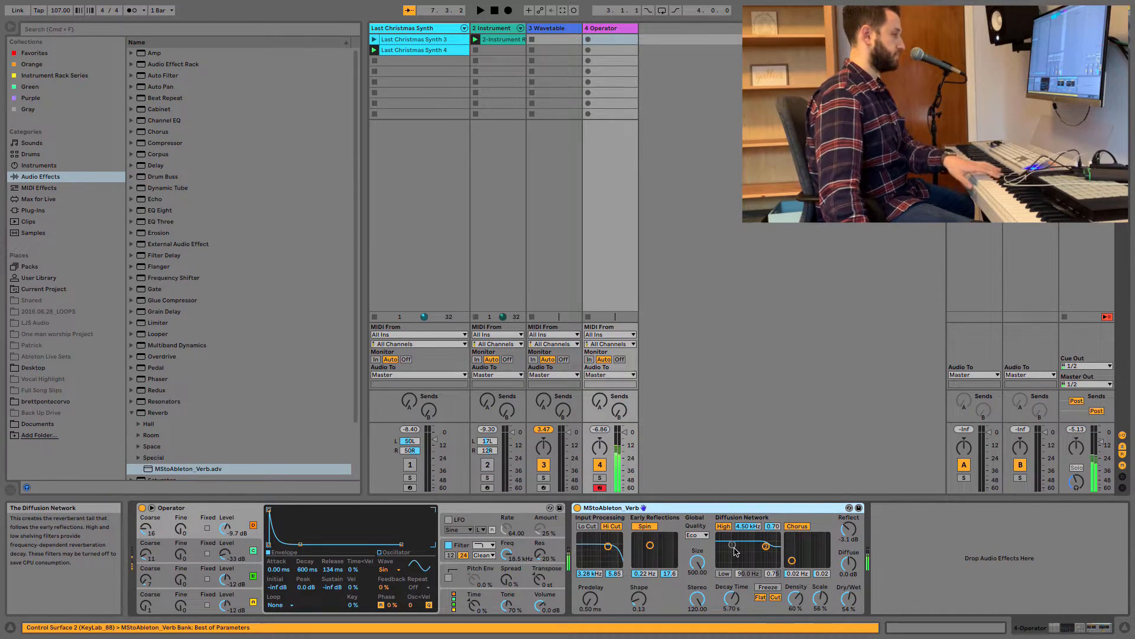
left_click_drag(732, 599, 726, 607)
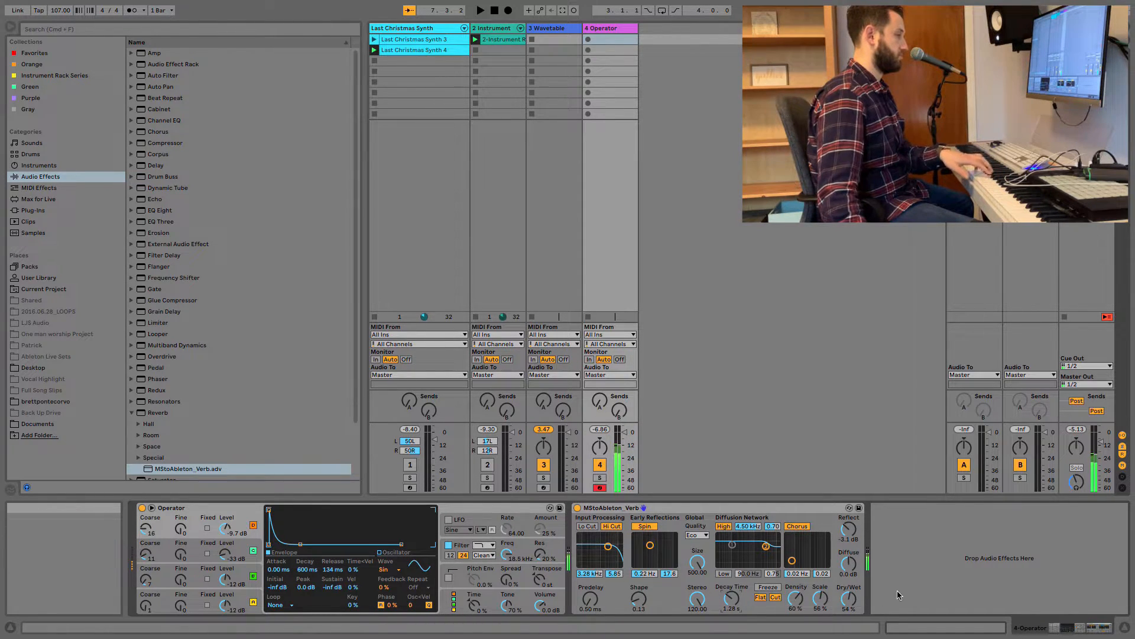
left_click_drag(855, 606, 854, 610)
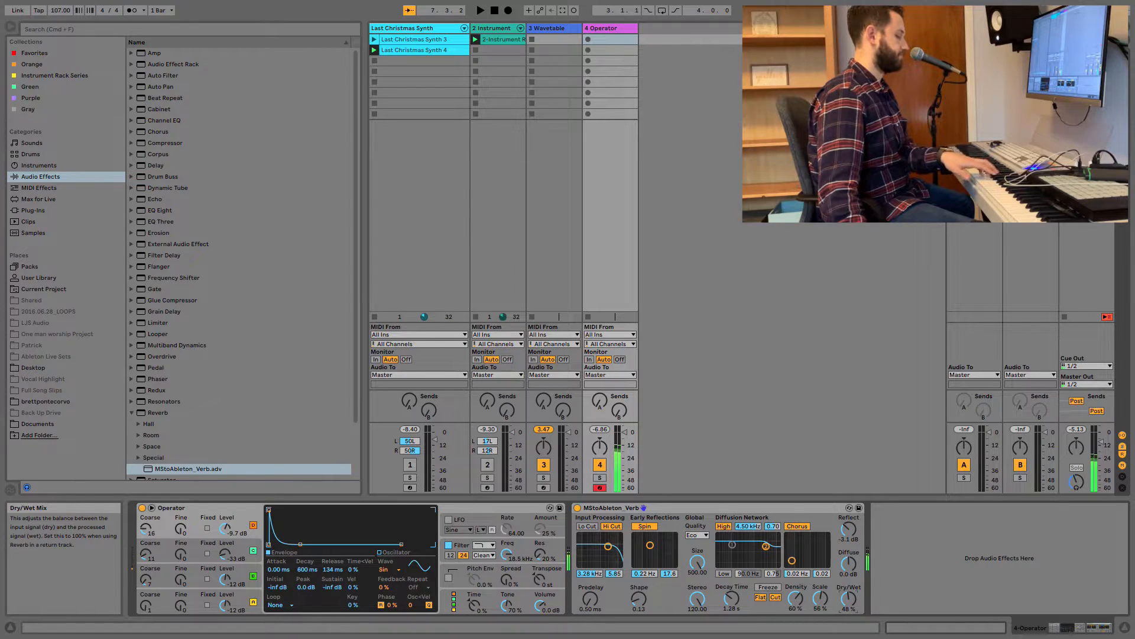
left_click_drag(736, 600, 736, 608)
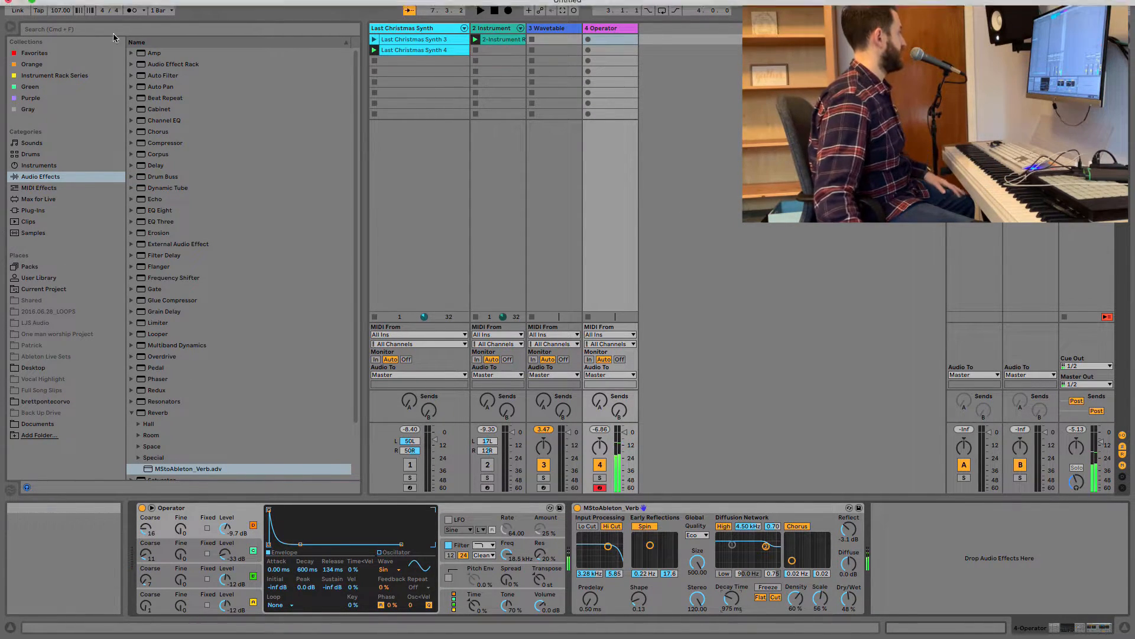
Add a Compressor after the reverb with a 3.50:1 ratio and 250 ms attack.
left_click_drag(165, 144, 927, 567)
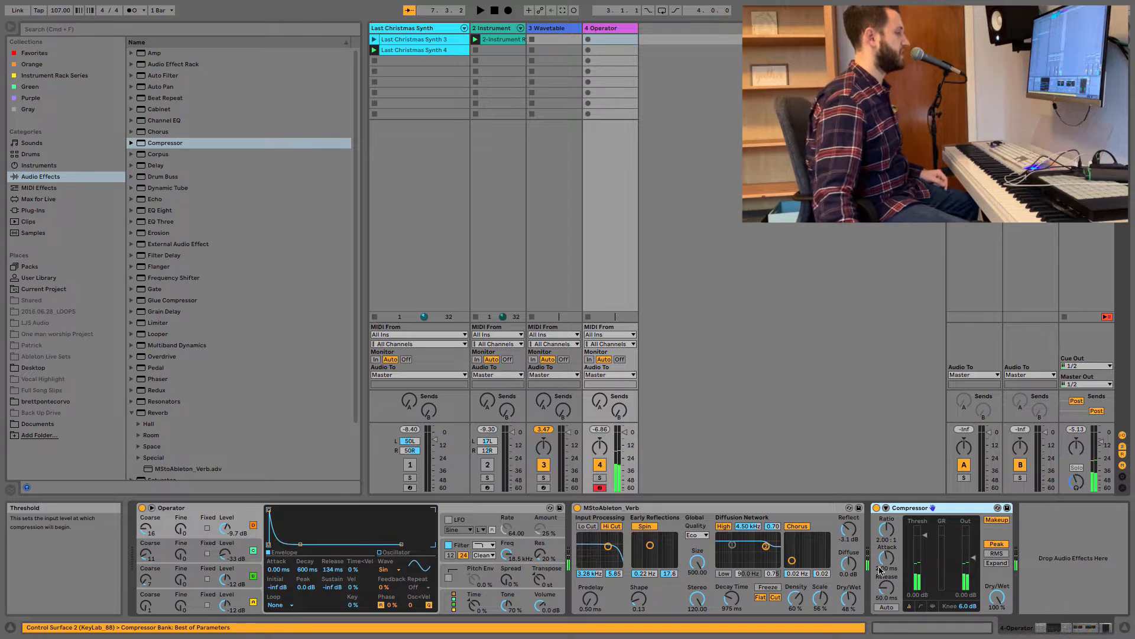
left_click_drag(886, 529, 887, 515)
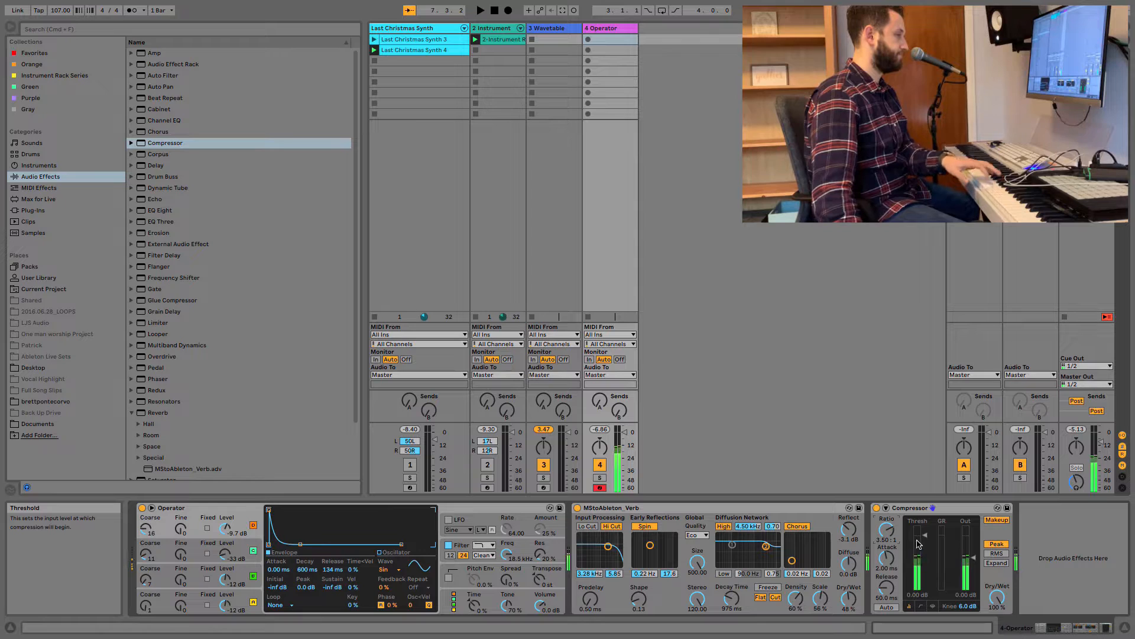
mouse_move(888, 558)
left_mouse_down()
mouse_move(887, 532)
mouse_move(885, 554)
left_mouse_up()
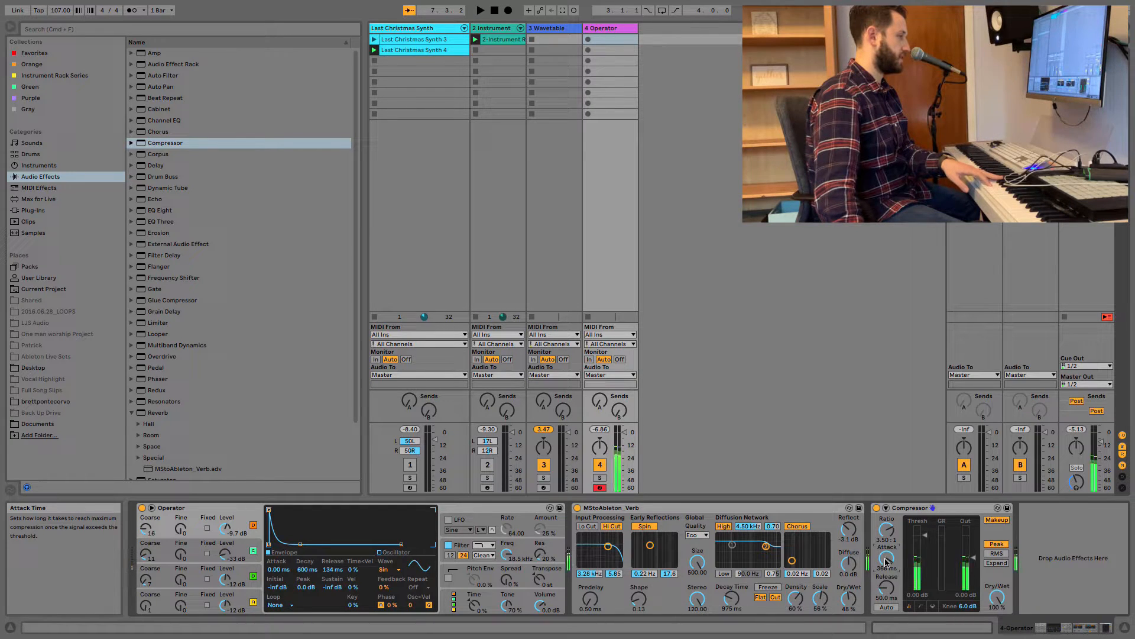
type("25")
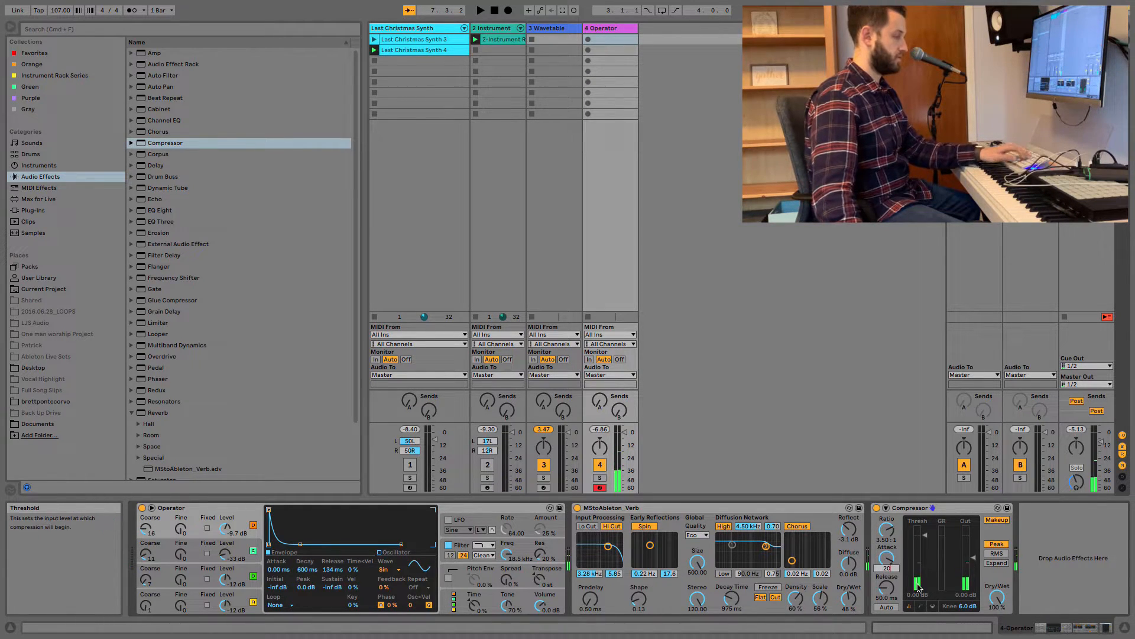
type("0")
key("Return")
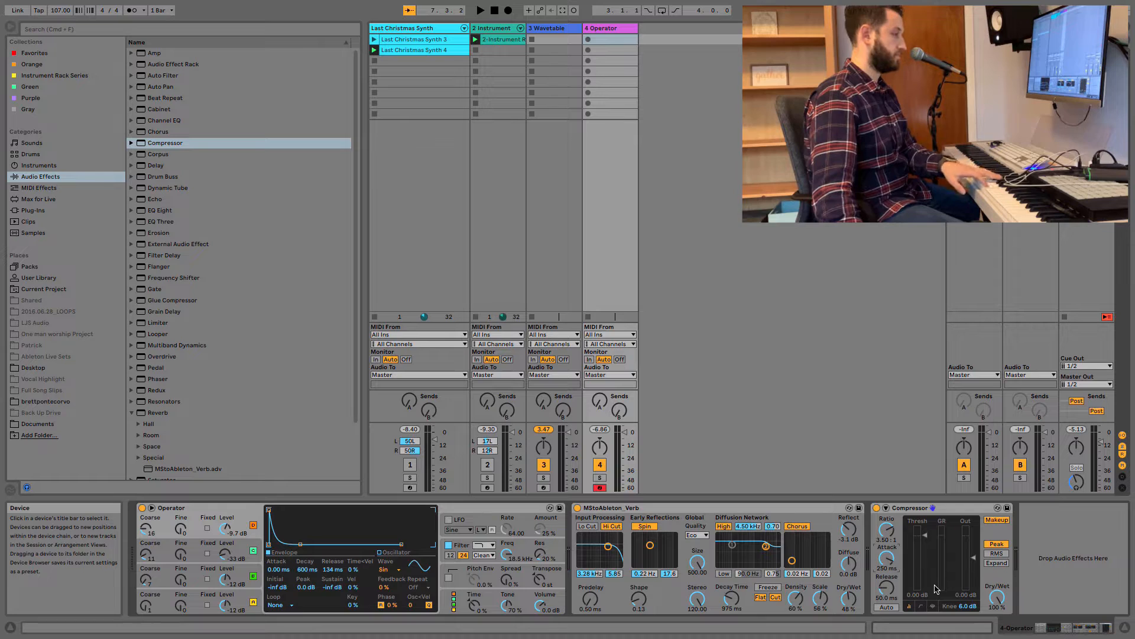
Set the Compressor's threshold to -21.3 dB, its release to about 440 ms and its output gain to 2 dB.
left_click_drag(925, 588, 926, 618)
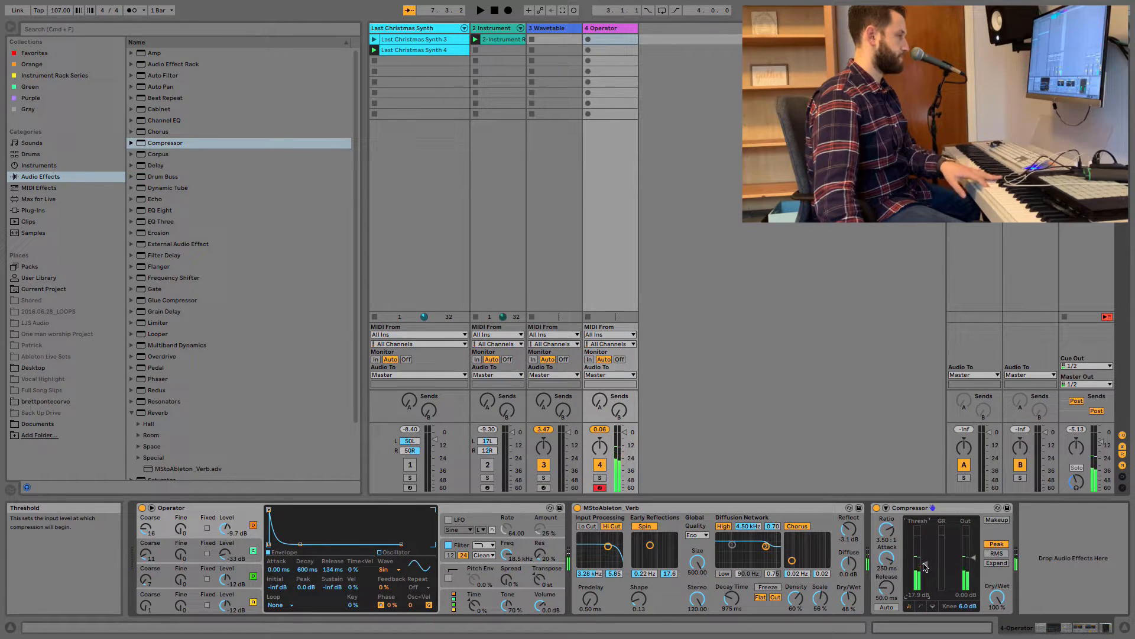
left_click(928, 571)
left_click_drag(926, 566, 926, 574)
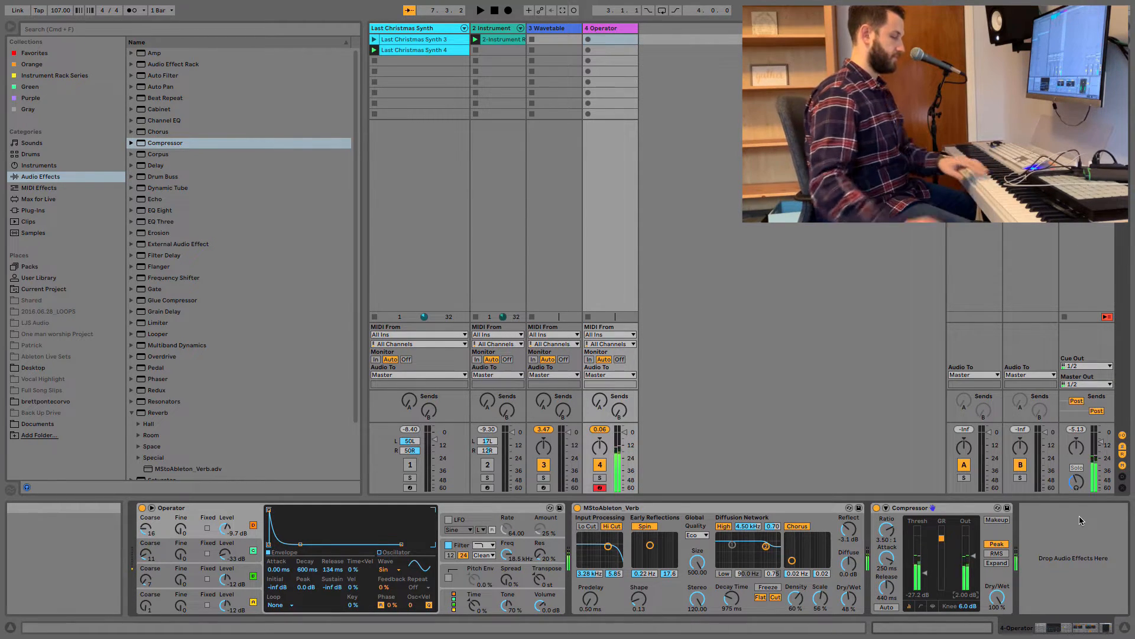
left_click_drag(929, 578, 928, 569)
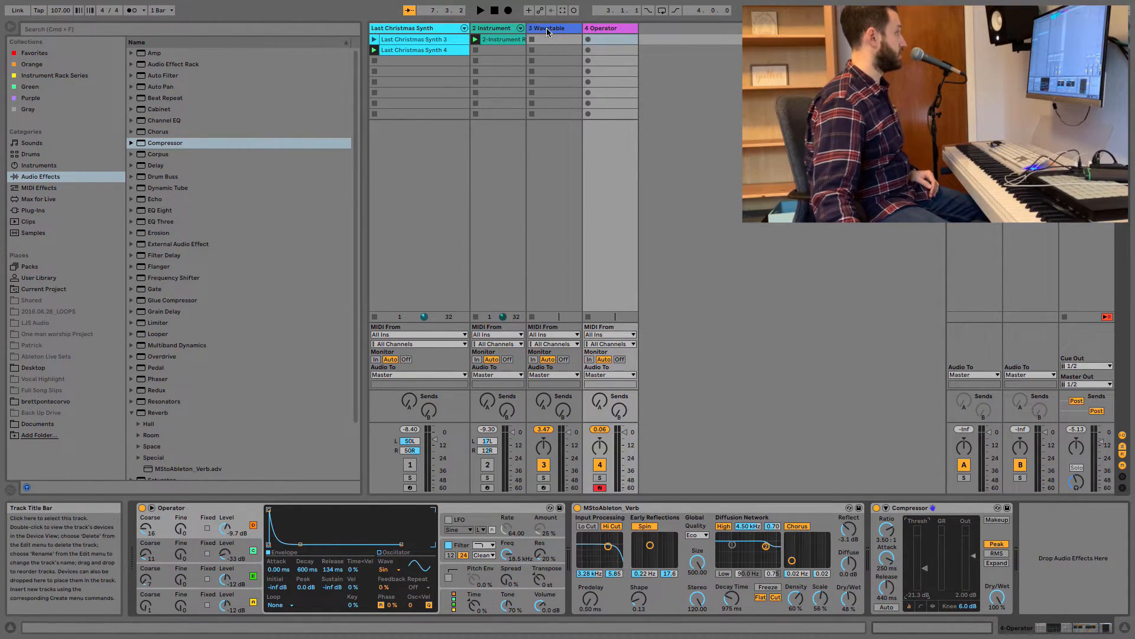
Group the Wavetable device on the third track into an Instrument Rack and show the rack's chain list.
left_click(530, 51)
left_click_drag(1076, 628, 1064, 628)
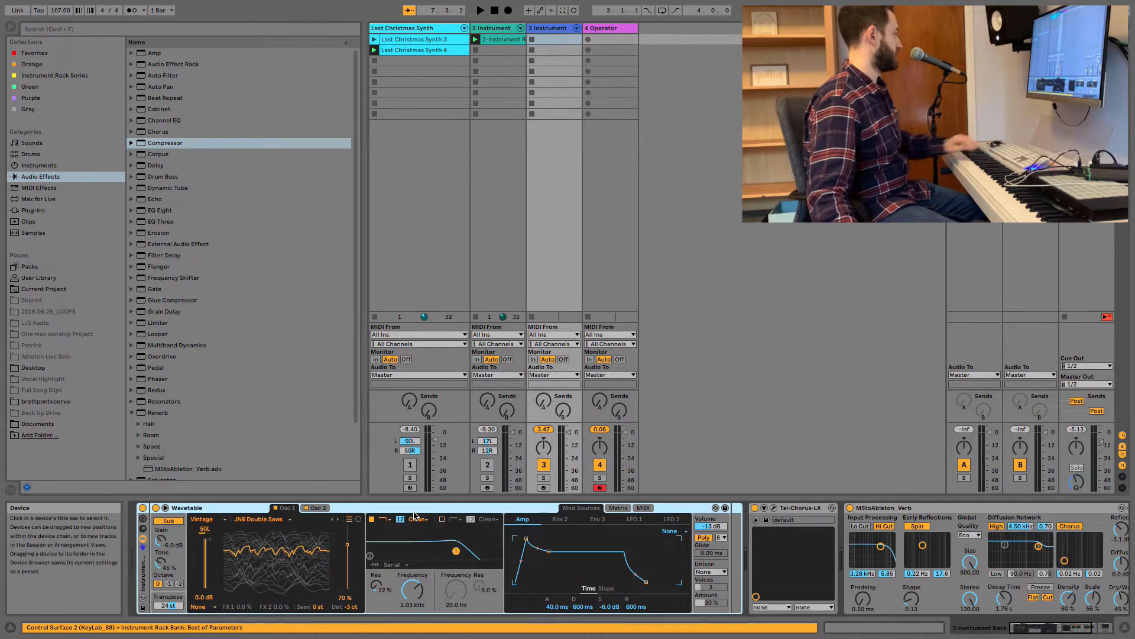
key("super+g")
left_click(143, 530)
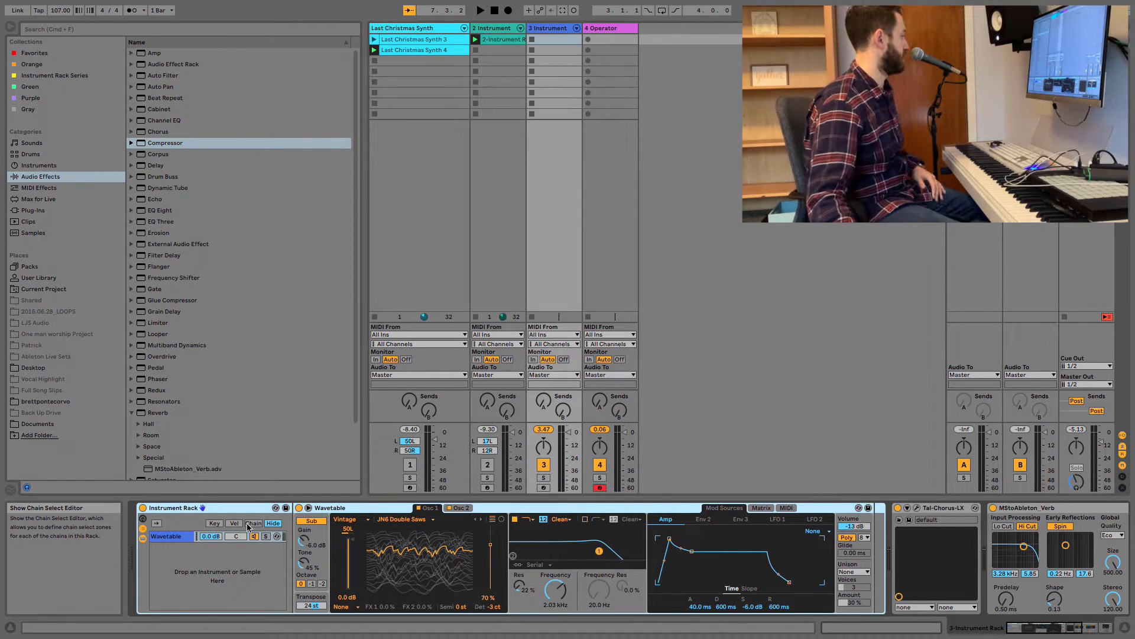
Arm the third track and limit the Wavetable chain's key zone to the notes below about C3.
left_click(216, 523)
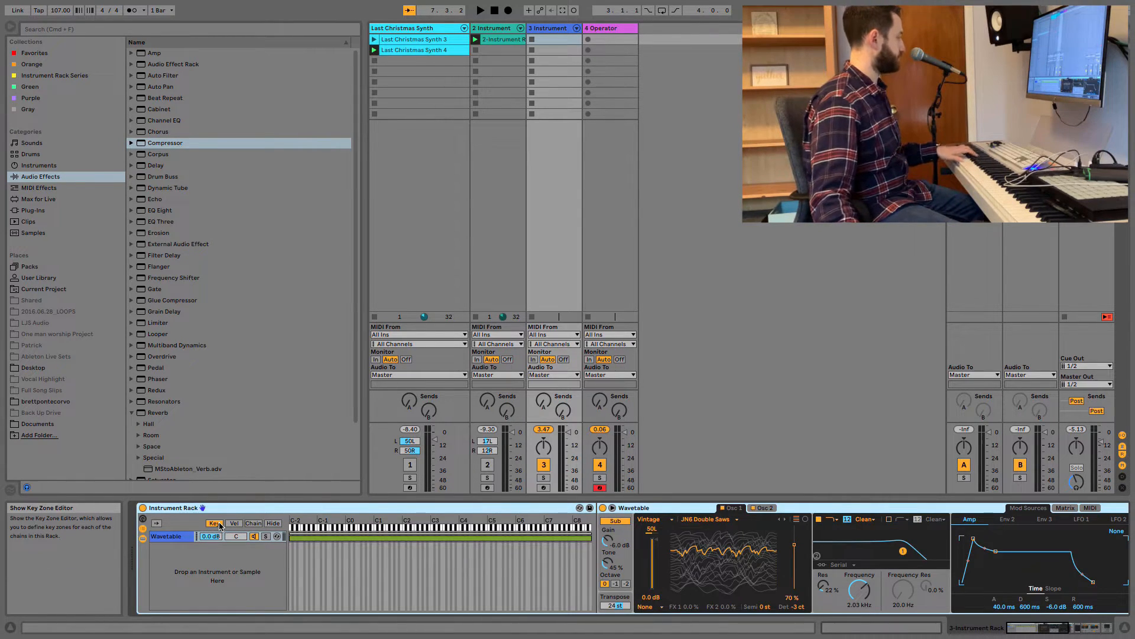
left_click(542, 488)
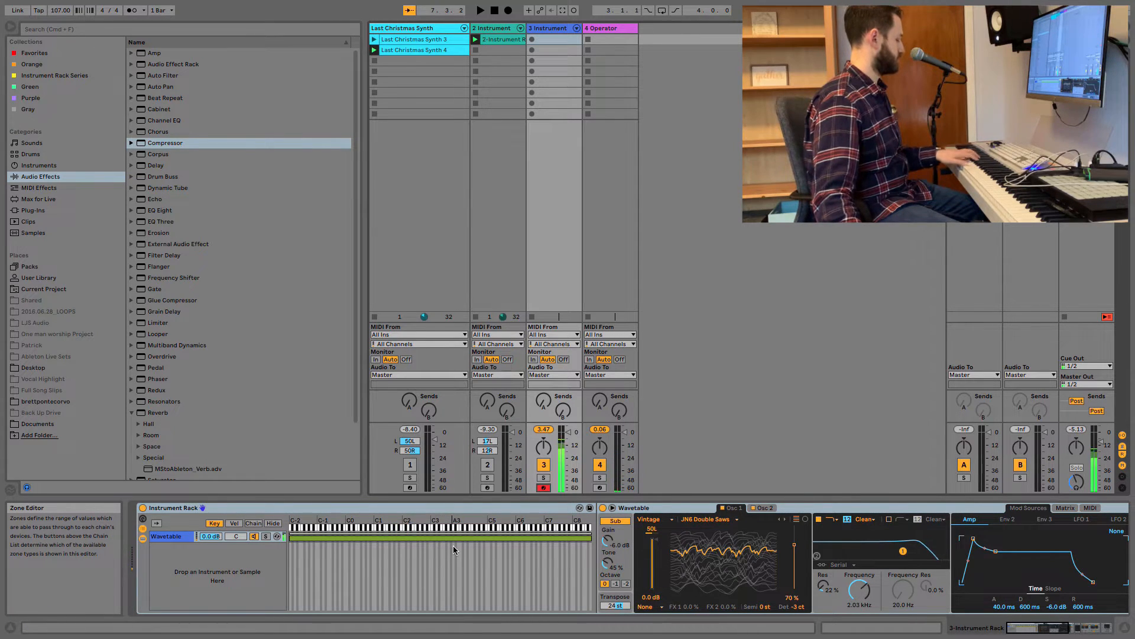
left_click_drag(591, 537, 428, 538)
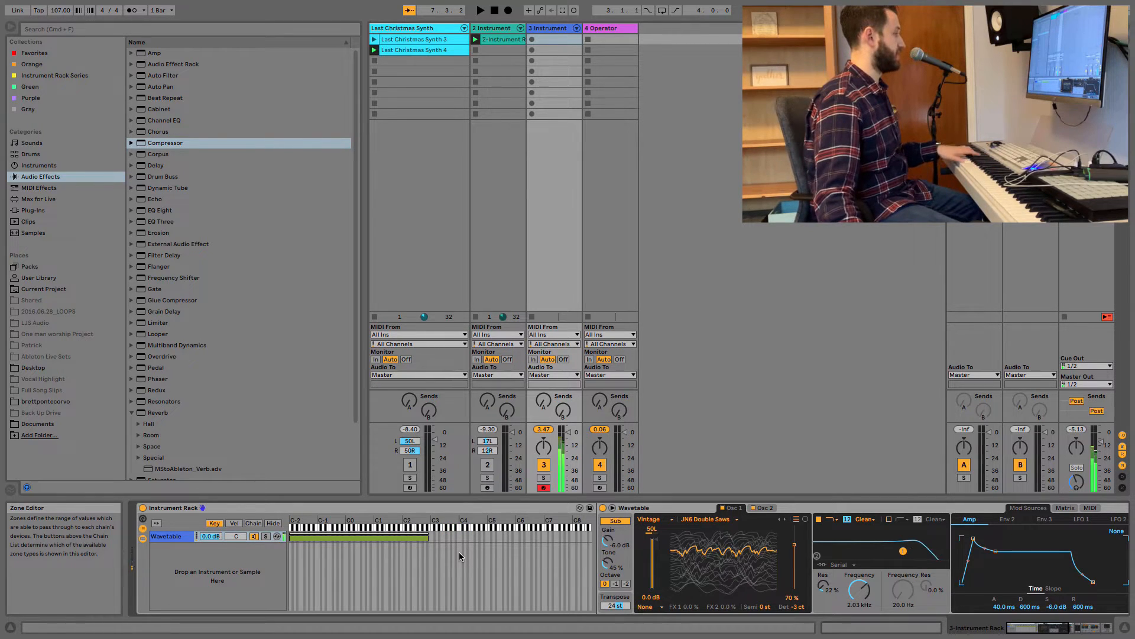
Group the Operator device on the fourth track into an Instrument Rack and show the rack's key zone editor.
left_click(605, 31)
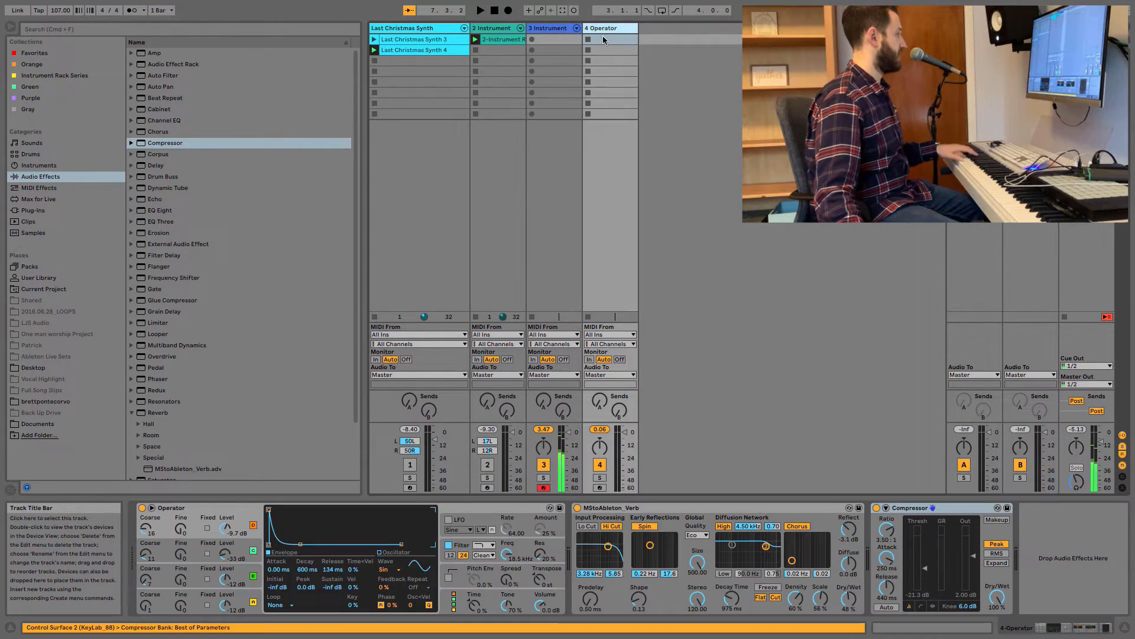
left_click(211, 510)
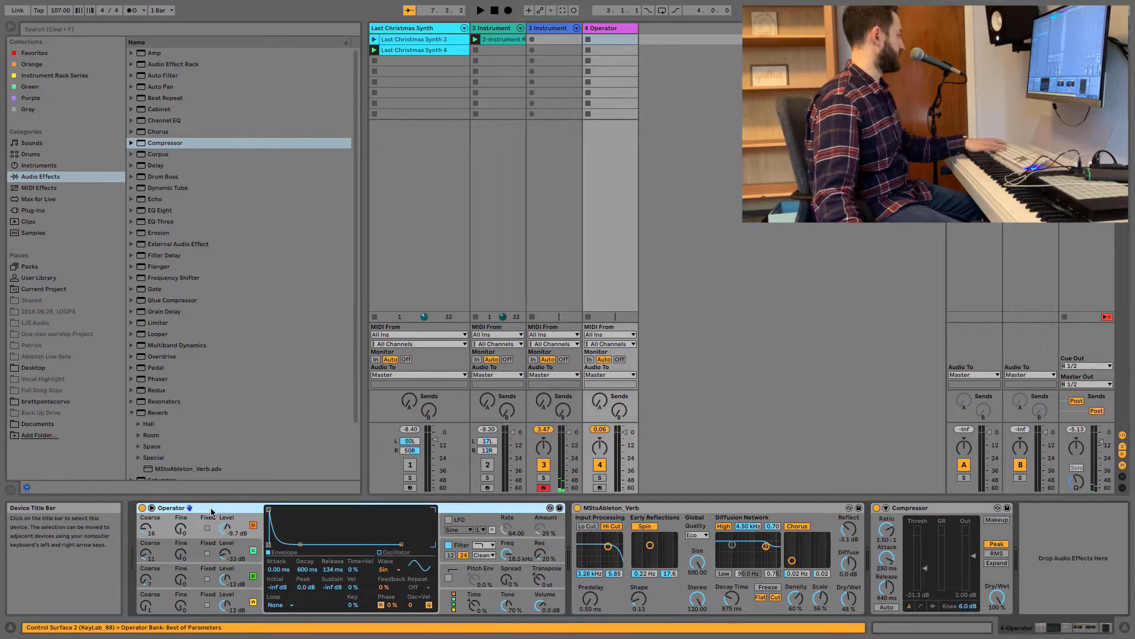
key("super+g")
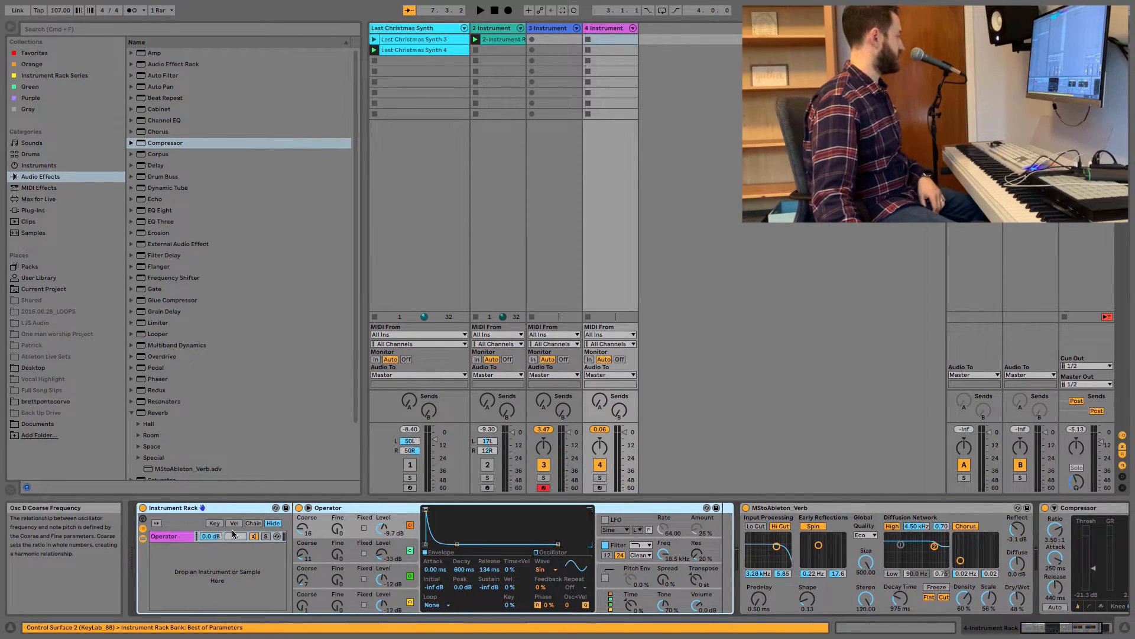
left_click(216, 524)
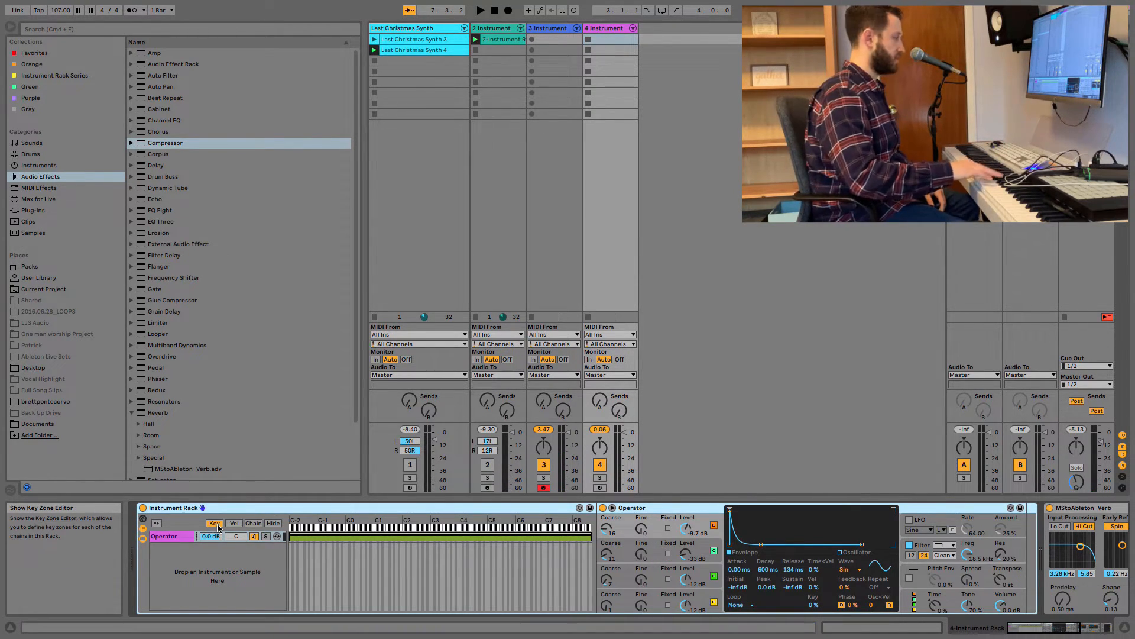
Arm the fourth track and limit the Operator chain's key zone to the range from about G3 to C7.
left_click(599, 489)
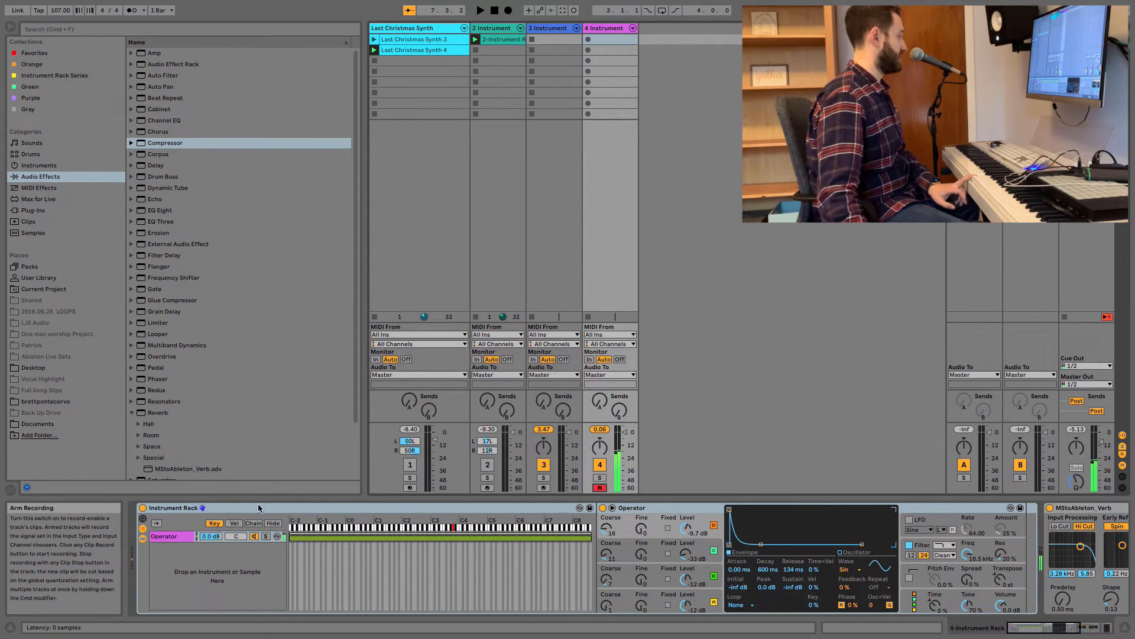
left_click_drag(290, 536, 450, 536)
left_click_drag(585, 535, 547, 536)
Set Operator's oscillator A envelope to a -38 dB sustain and 2.96 s decay, and arm the third track together with the fourth.
left_click(657, 600)
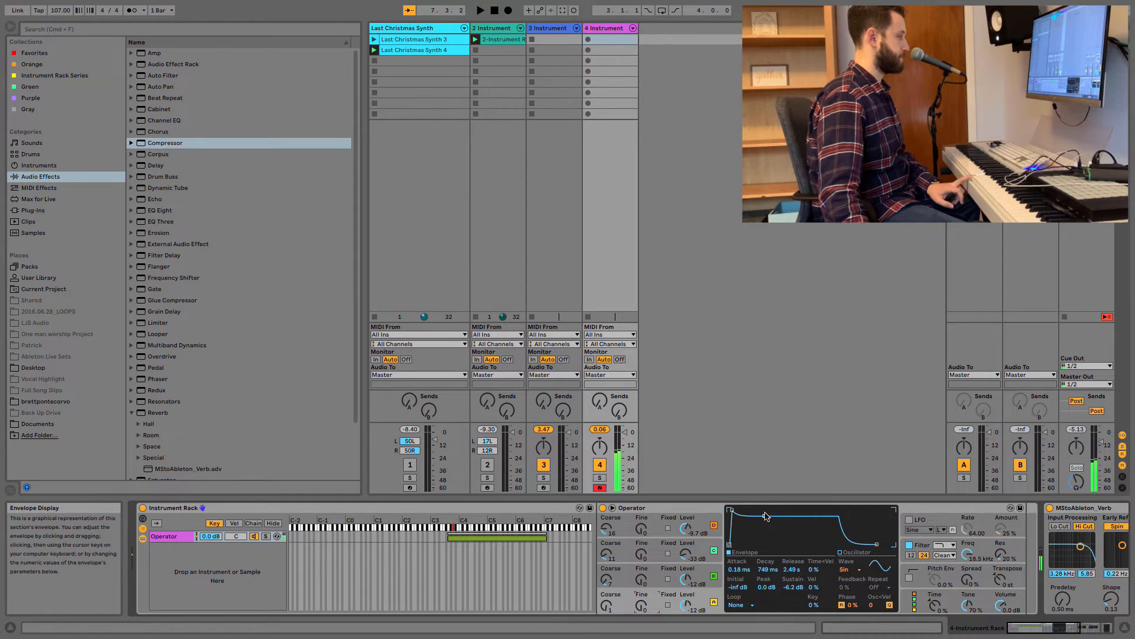
left_click_drag(766, 519, 781, 536)
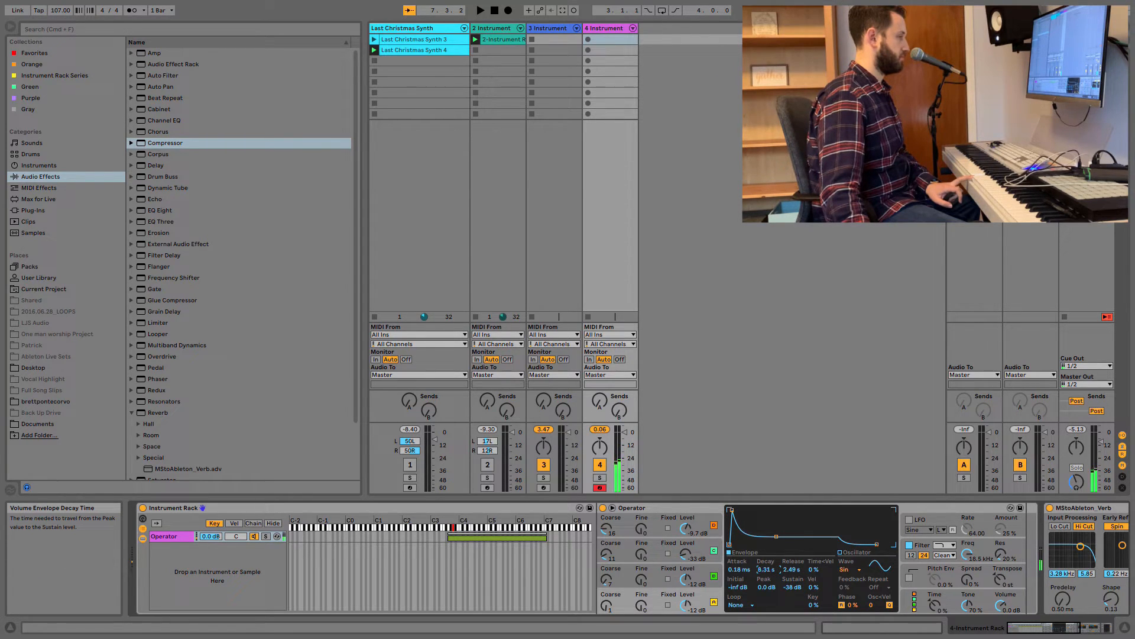
left_click_drag(765, 569, 766, 588)
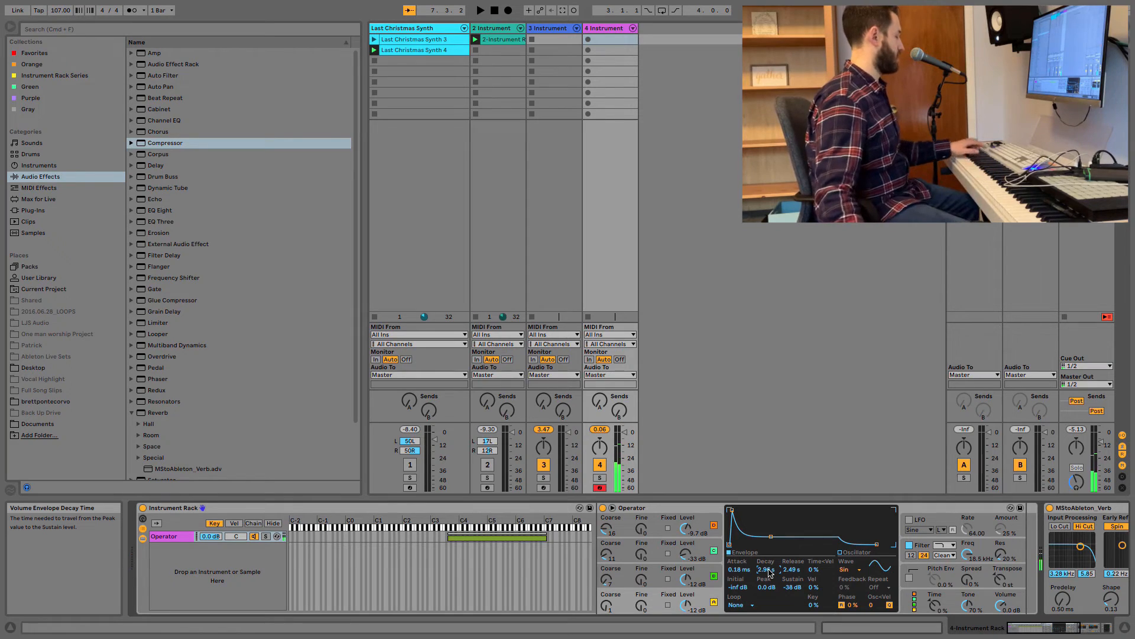
left_click(544, 489)
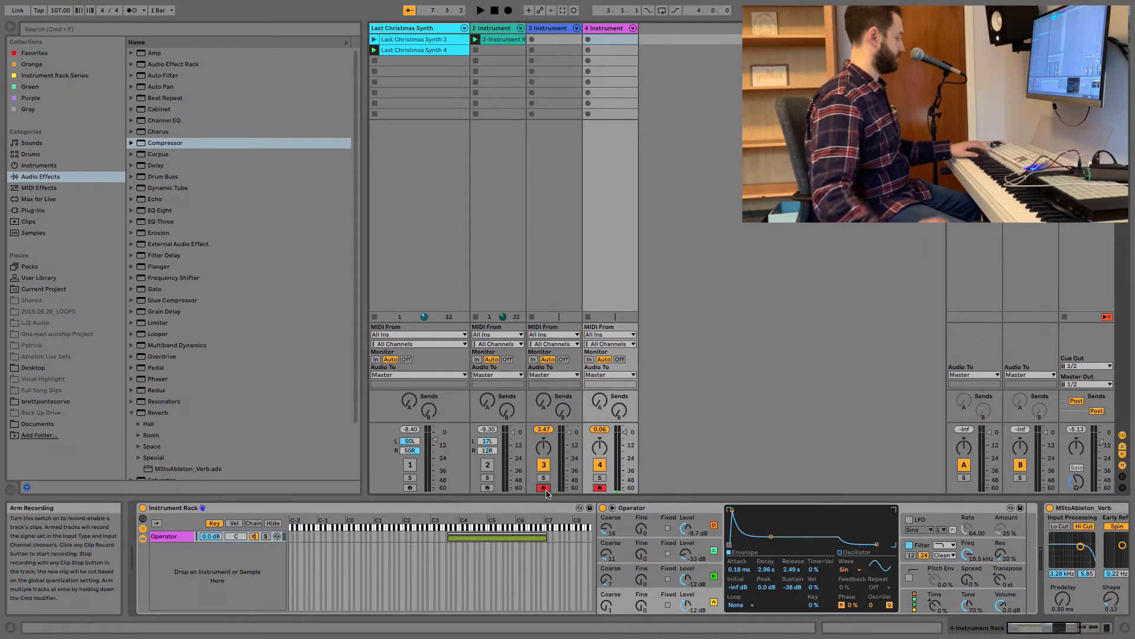